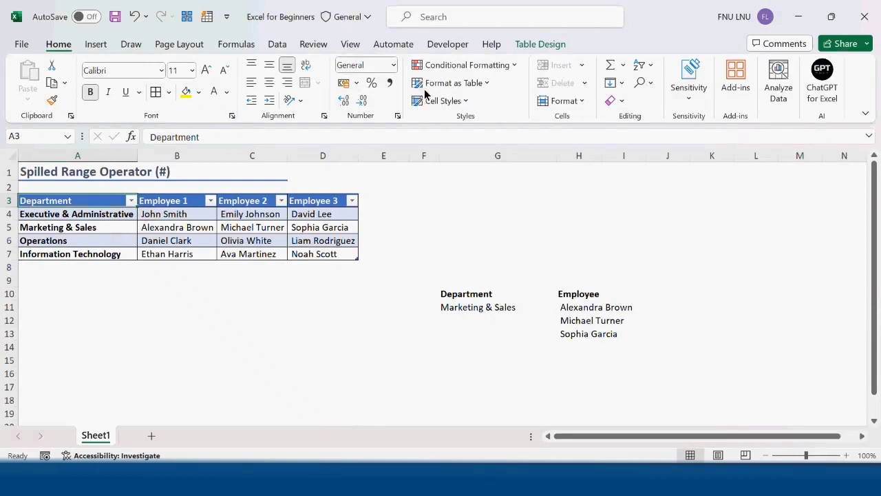
{"action": "left_click_drag", "start_coordinate": [93, 205], "coordinate": [300, 259]}
{"action": "left_click", "coordinate": [246, 319]}
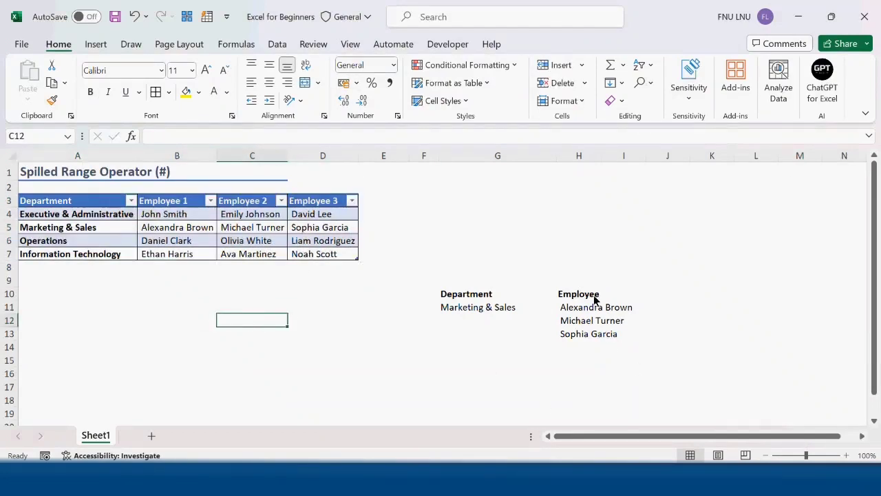
Step: Try Operations in the existing department dropdown in G11 and undo that selection
{"action": "left_click", "coordinate": [481, 310]}
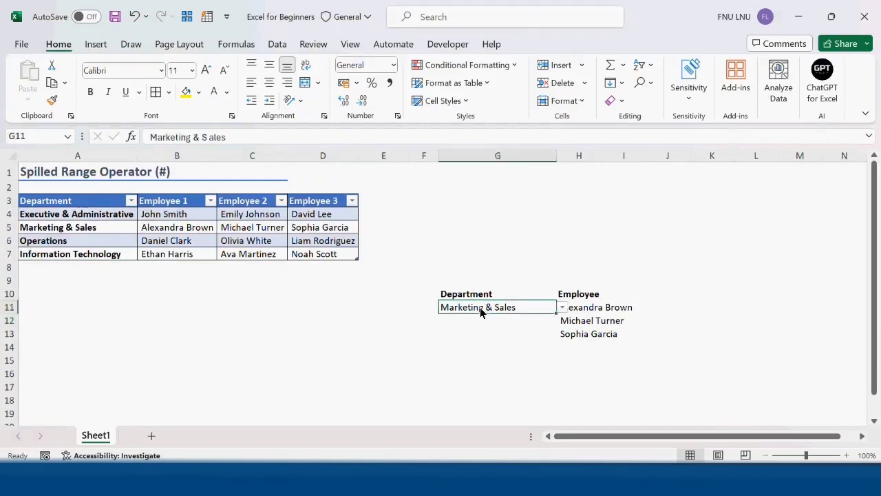
{"action": "left_click", "coordinate": [563, 308]}
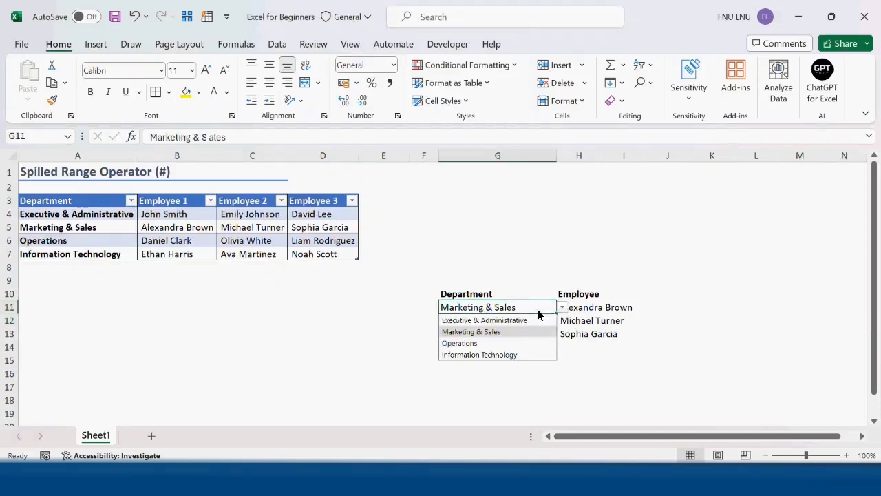
{"action": "left_click", "coordinate": [474, 342]}
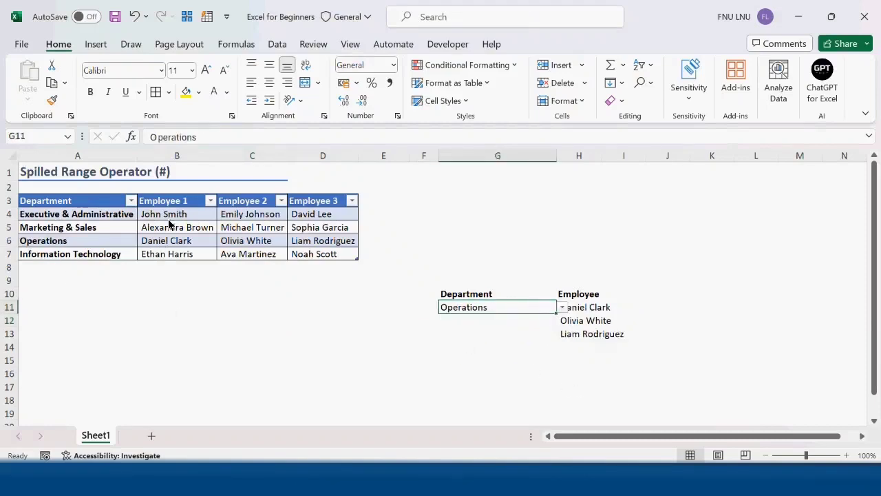
{"action": "key", "text": "ctrl+z"}
{"action": "left_click", "coordinate": [493, 360]}
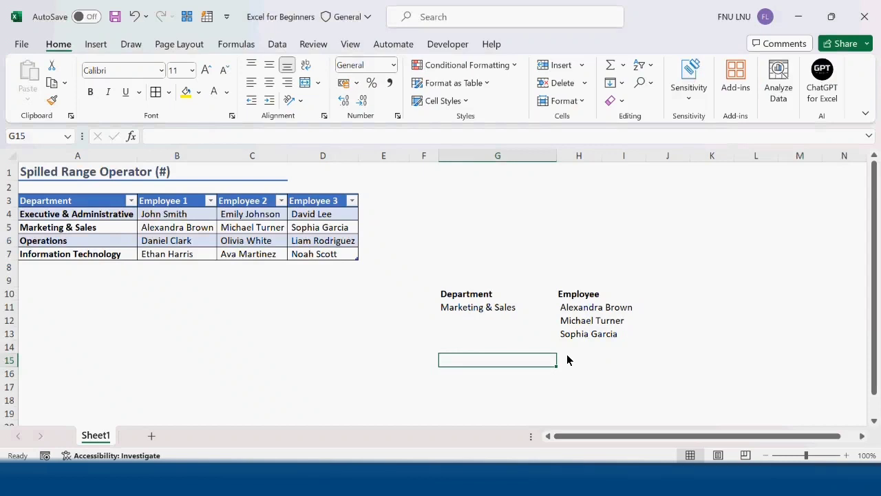
Step: Enter the heading Source in cell A11
{"action": "left_click", "coordinate": [252, 323]}
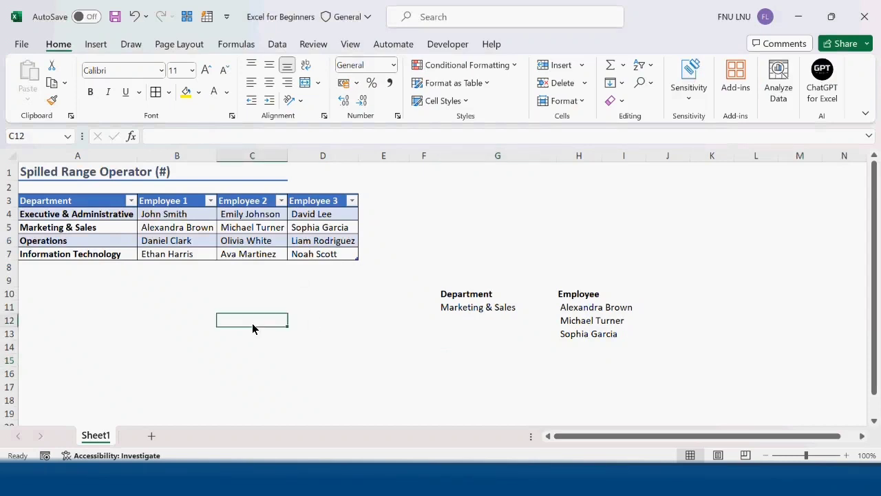
{"action": "left_click", "coordinate": [47, 307]}
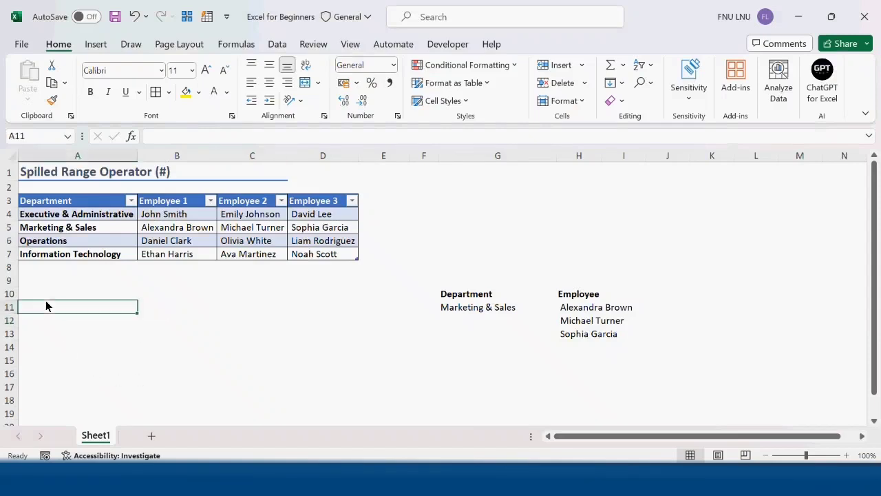
{"action": "type", "text": "Source"}
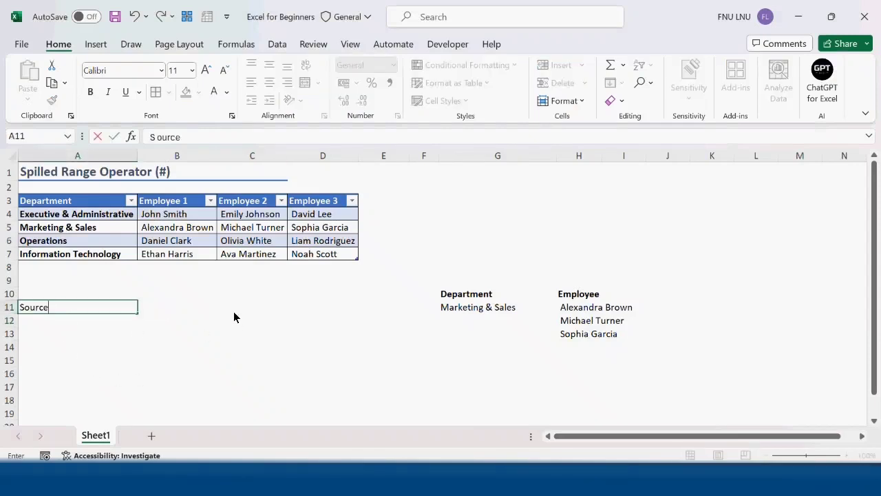
{"action": "key", "text": "Tab"}
{"action": "key", "text": "Return"}
Step: Enter =UNIQUE(Table1[Department]) in cell A12 to list the unique departments
{"action": "type", "text": "=uni"}
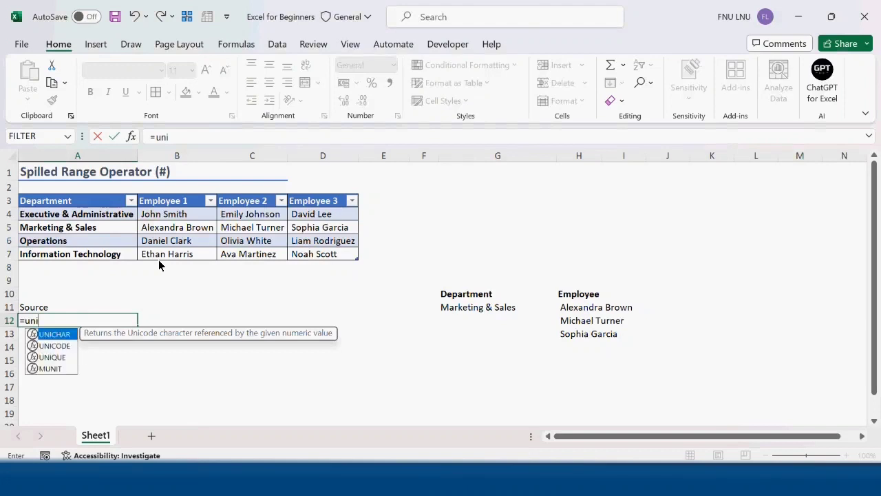
{"action": "key", "text": "Down"}
{"action": "key", "text": "Down"}
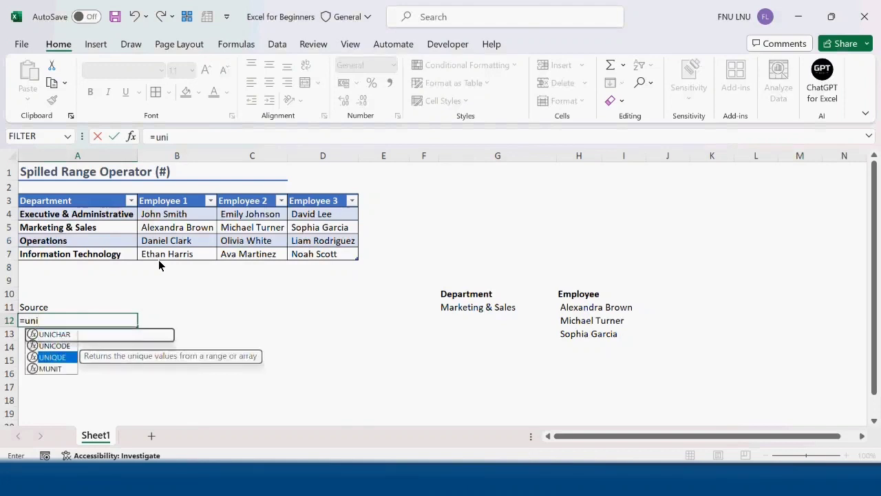
{"action": "key", "text": "Tab"}
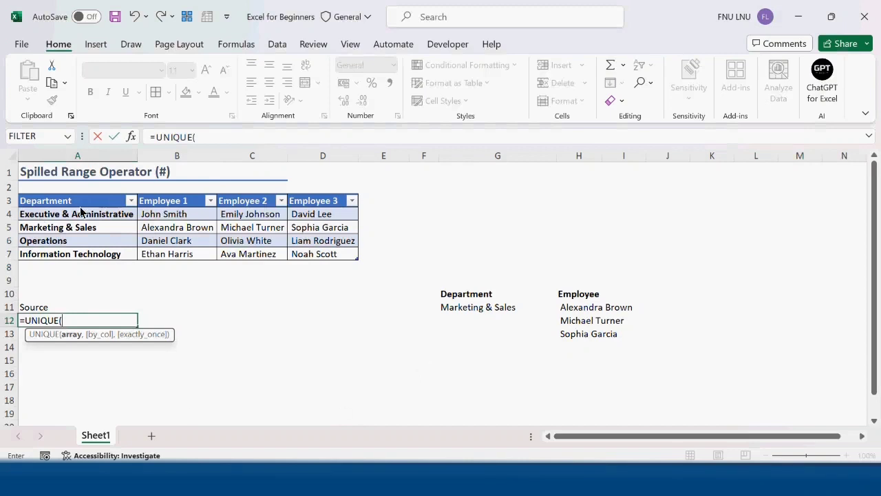
{"action": "left_click_drag", "start_coordinate": [74, 219], "coordinate": [69, 255]}
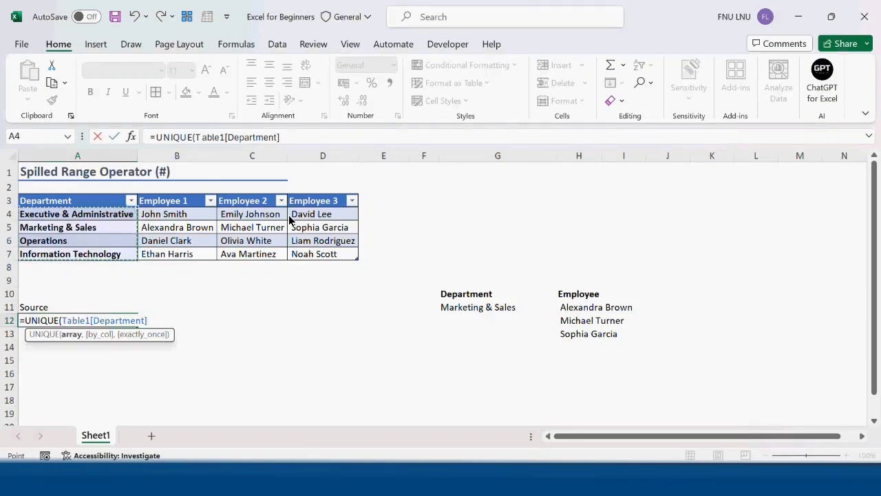
{"action": "type", "text": ")"}
{"action": "key", "text": "Return"}
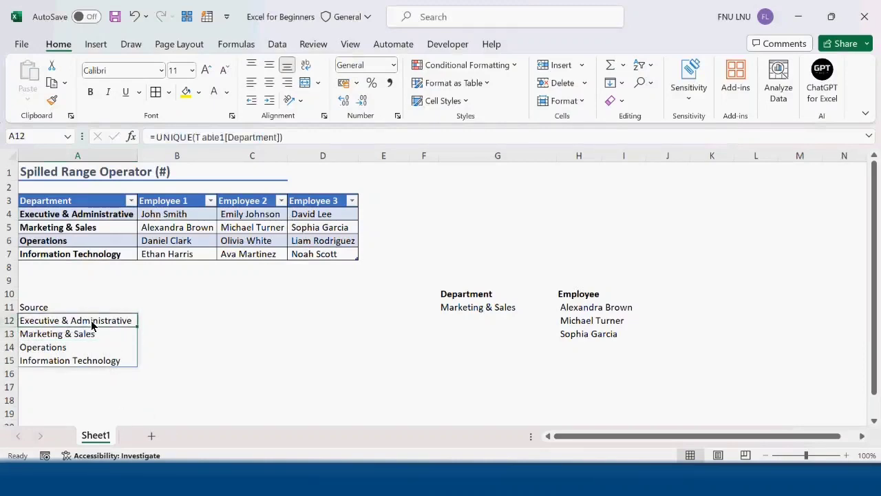
{"action": "left_click", "coordinate": [206, 346]}
{"action": "left_click_drag", "start_coordinate": [44, 323], "coordinate": [44, 357]}
{"action": "left_click", "coordinate": [317, 348]}
Step: Add list data validation to cell B13 with =$A$12 as the source and check its dropdown
{"action": "left_click", "coordinate": [176, 333]}
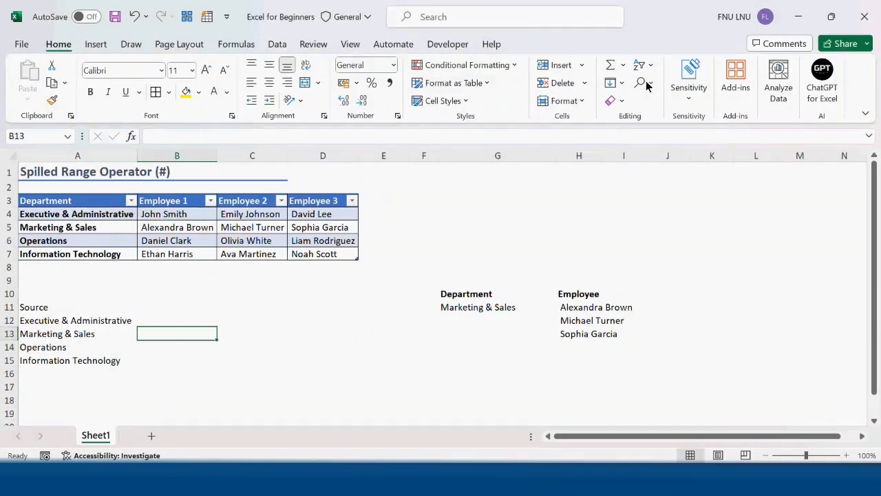
{"action": "left_click", "coordinate": [277, 44]}
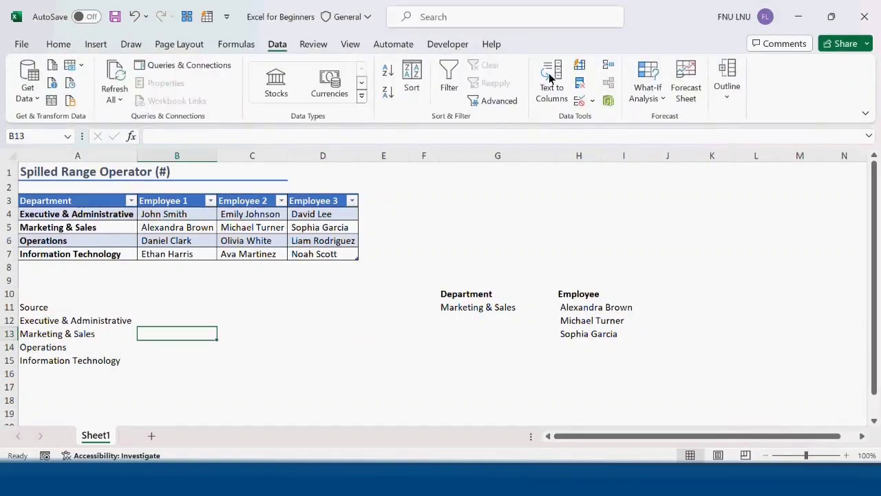
{"action": "left_click", "coordinate": [594, 100]}
{"action": "left_click", "coordinate": [600, 118]}
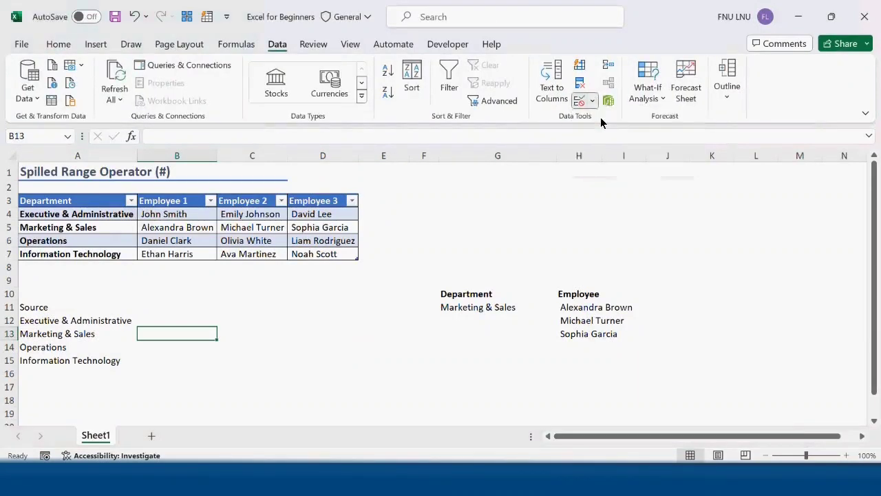
{"action": "left_click", "coordinate": [602, 166]}
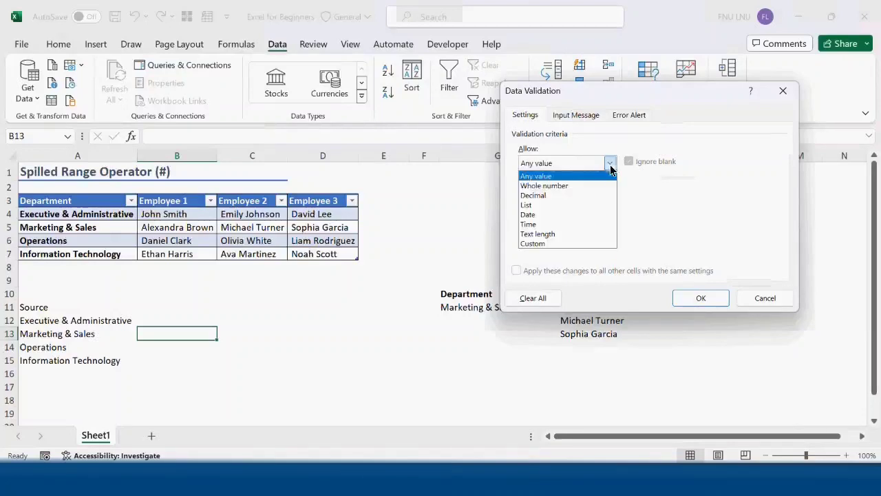
{"action": "left_click", "coordinate": [538, 201]}
{"action": "left_click", "coordinate": [578, 222]}
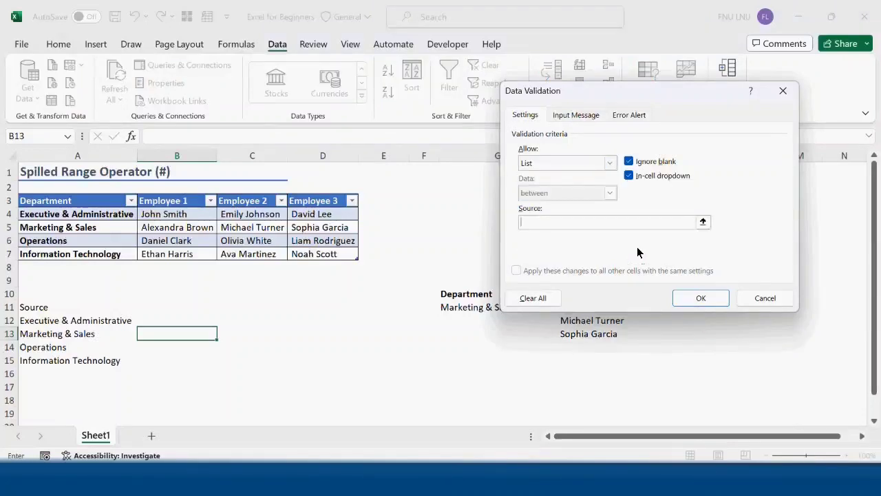
{"action": "left_click", "coordinate": [33, 323]}
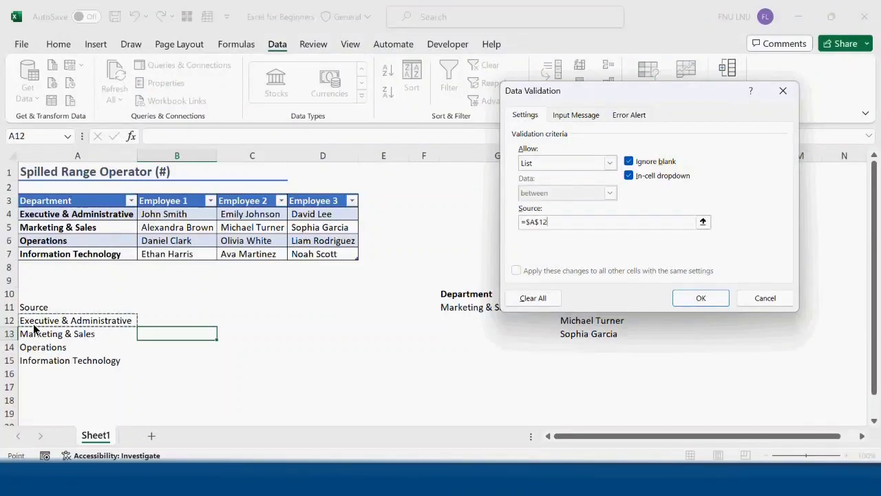
{"action": "type", "text": "#"}
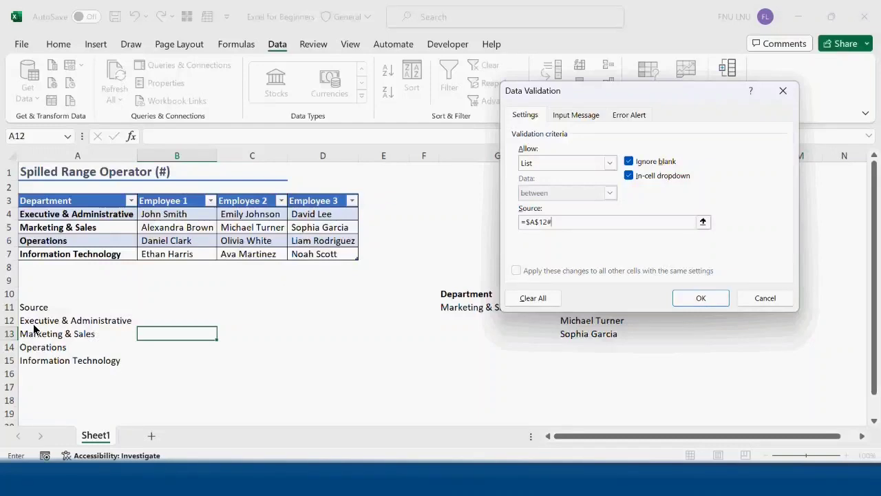
{"action": "left_click", "coordinate": [688, 298]}
{"action": "left_click", "coordinate": [222, 334]}
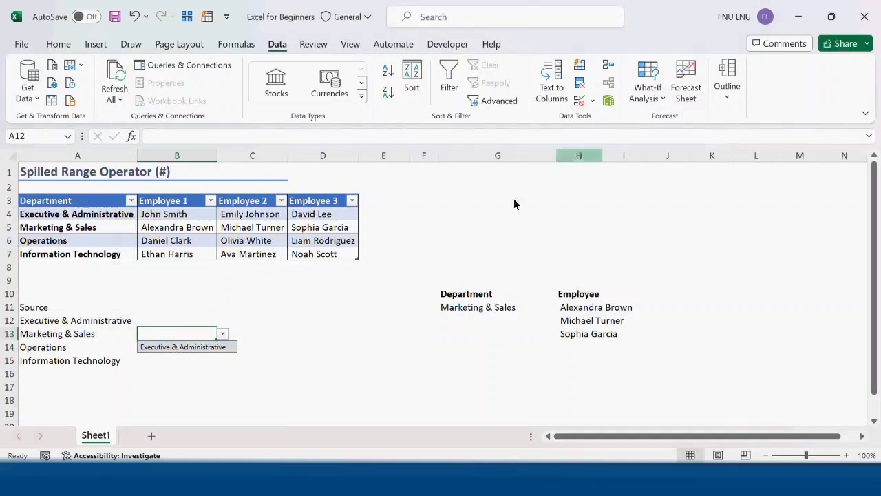
Step: Set the source of B13's validation list to the spilled range =$A$12# and check the dropdown options
{"action": "left_click", "coordinate": [592, 101]}
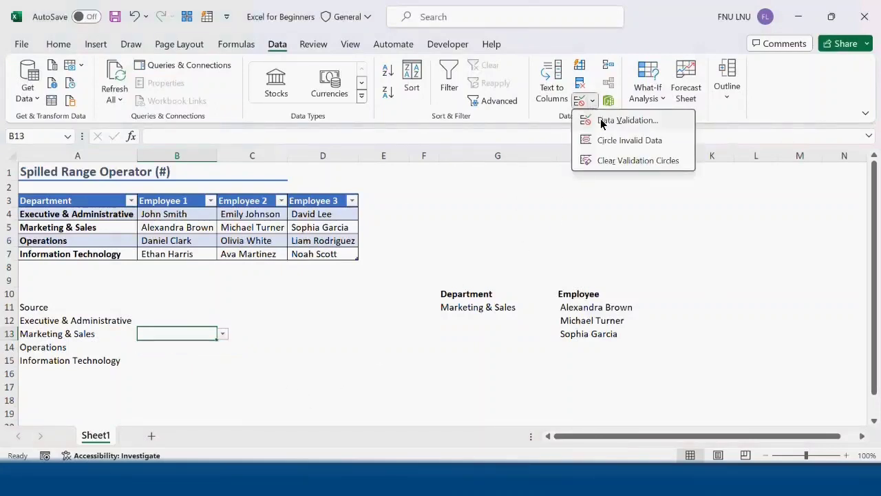
{"action": "left_click", "coordinate": [603, 118]}
{"action": "left_click", "coordinate": [559, 221]}
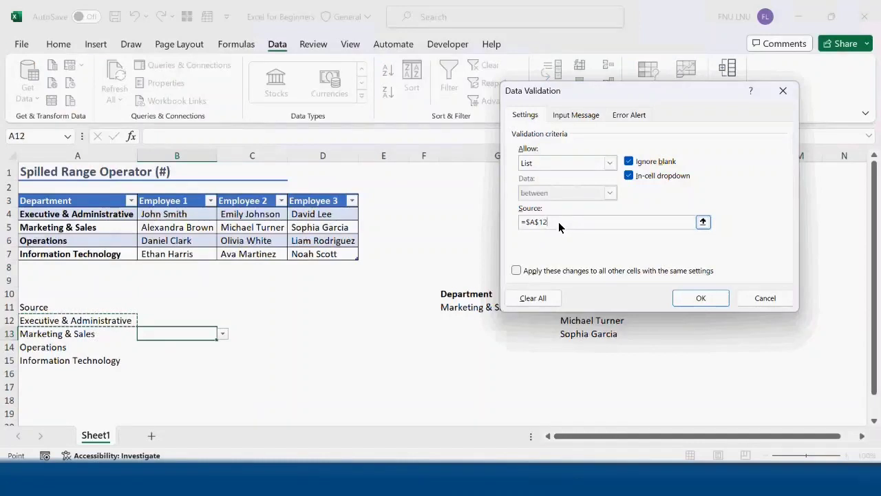
{"action": "type", "text": "#"}
{"action": "left_click", "coordinate": [695, 297]}
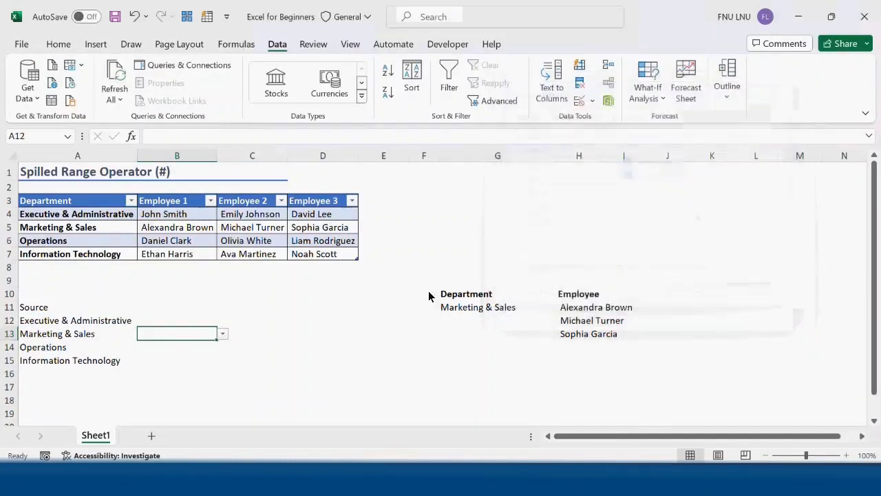
{"action": "left_click", "coordinate": [222, 335]}
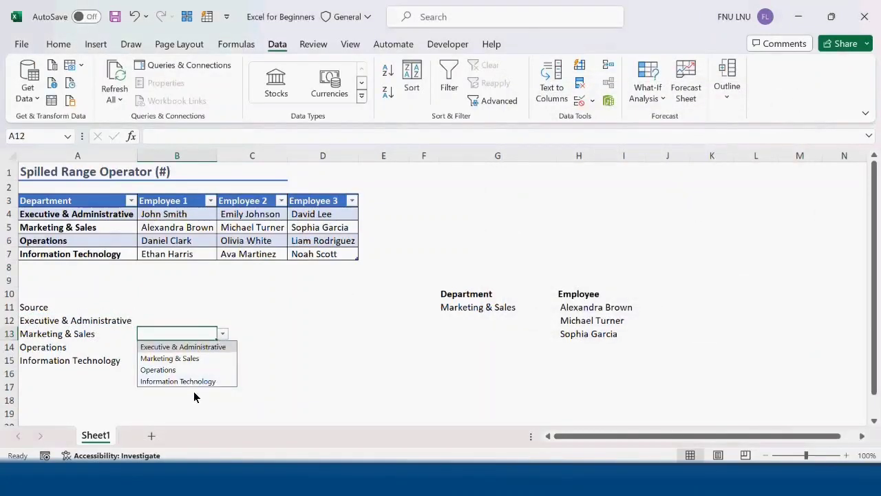
{"action": "left_click", "coordinate": [298, 370]}
Step: Enter the heading Department in cell B12 and make it bold
{"action": "left_click", "coordinate": [175, 336]}
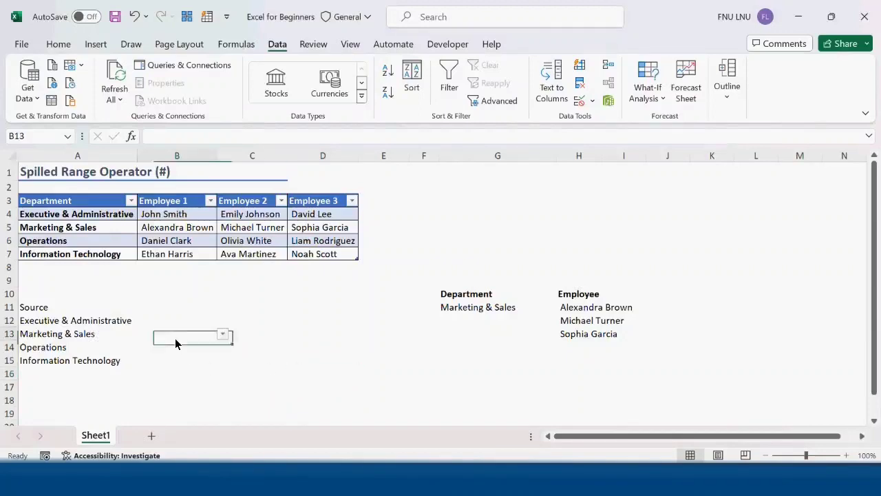
{"action": "left_click", "coordinate": [179, 323]}
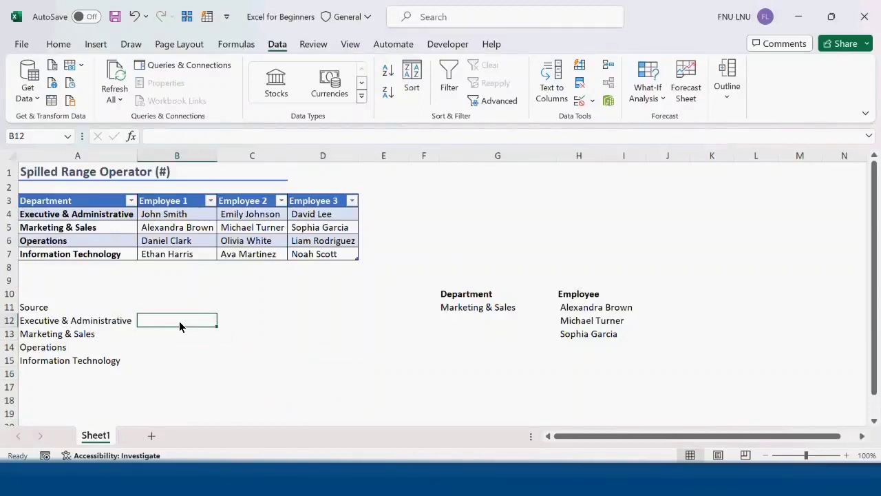
{"action": "type", "text": "Depa"}
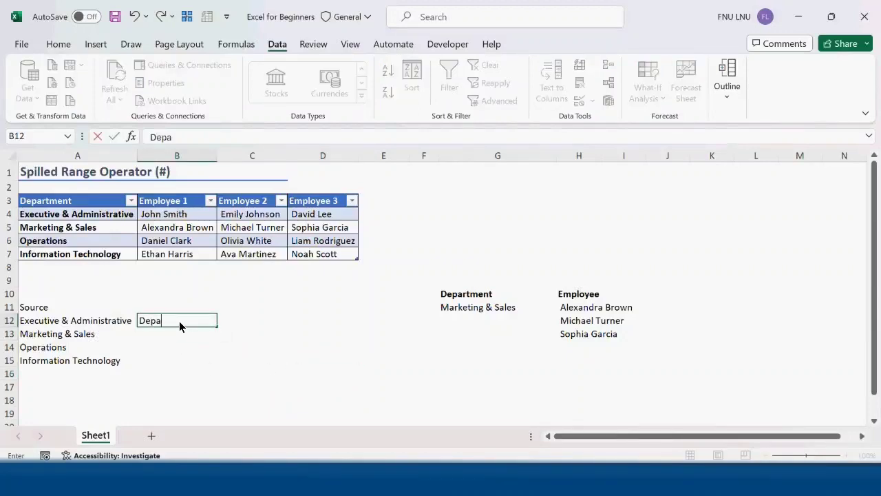
{"action": "type", "text": "rtment"}
{"action": "key", "text": "Tab"}
{"action": "left_click", "coordinate": [179, 324]}
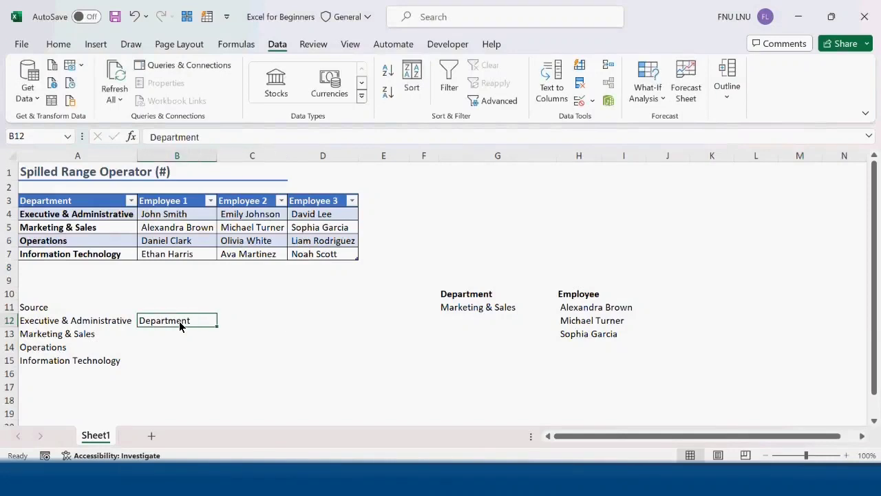
{"action": "key", "text": "ctrl+b"}
Step: Add an outline border around dropdown cell B13 and check its list of departments
{"action": "left_click", "coordinate": [177, 335]}
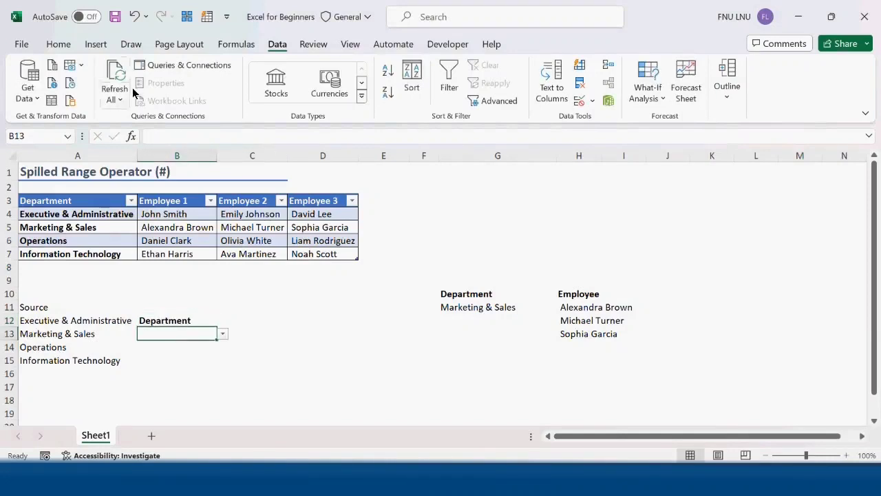
{"action": "left_click", "coordinate": [58, 46]}
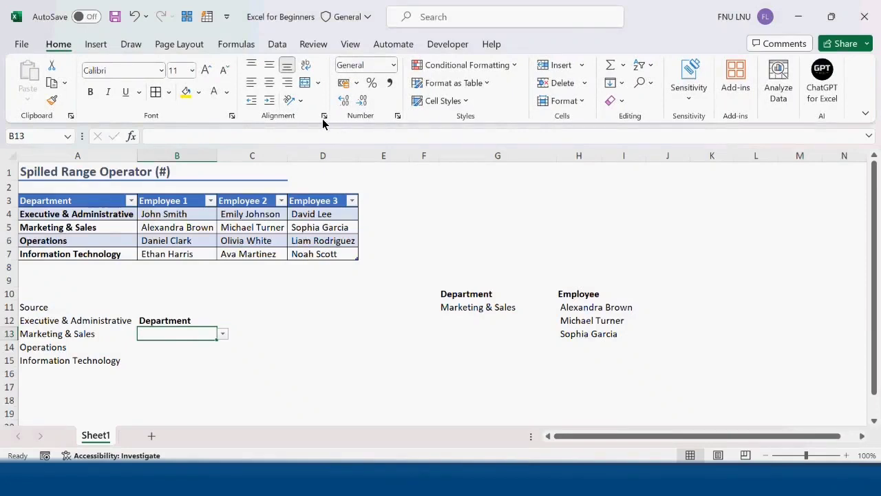
{"action": "left_click", "coordinate": [296, 360]}
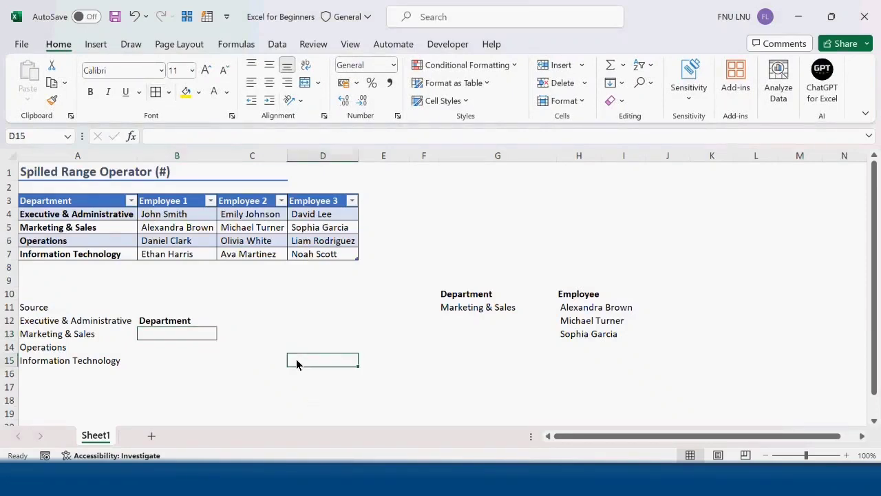
{"action": "left_click", "coordinate": [176, 333]}
{"action": "left_click", "coordinate": [222, 333]}
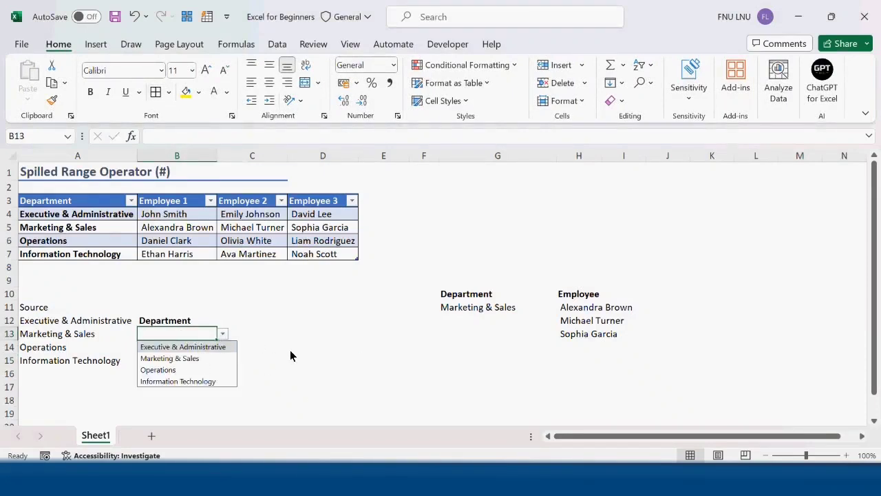
{"action": "left_click", "coordinate": [292, 356]}
Step: Enter the formula =FILTER(Table1[[Employee 1]:[Employee 3]],Table1[Department]=B13) in cell C13
{"action": "left_click", "coordinate": [238, 338]}
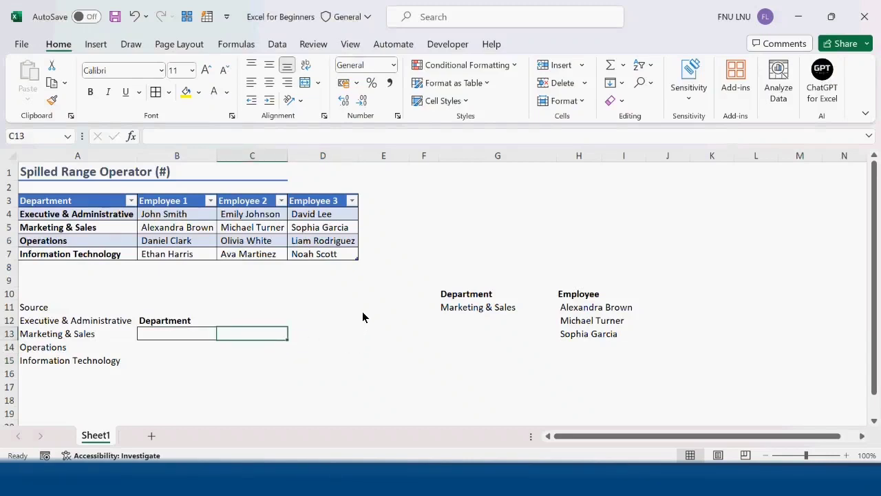
{"action": "type", "text": "="}
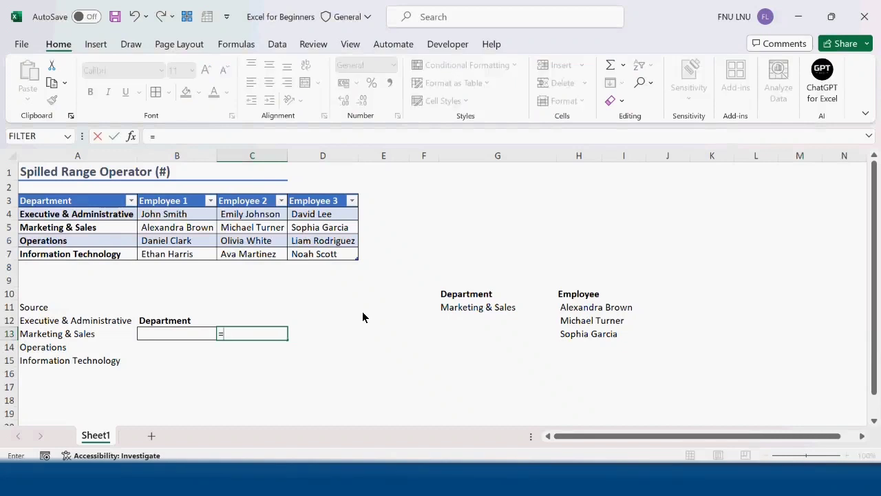
{"action": "type", "text": "fil"}
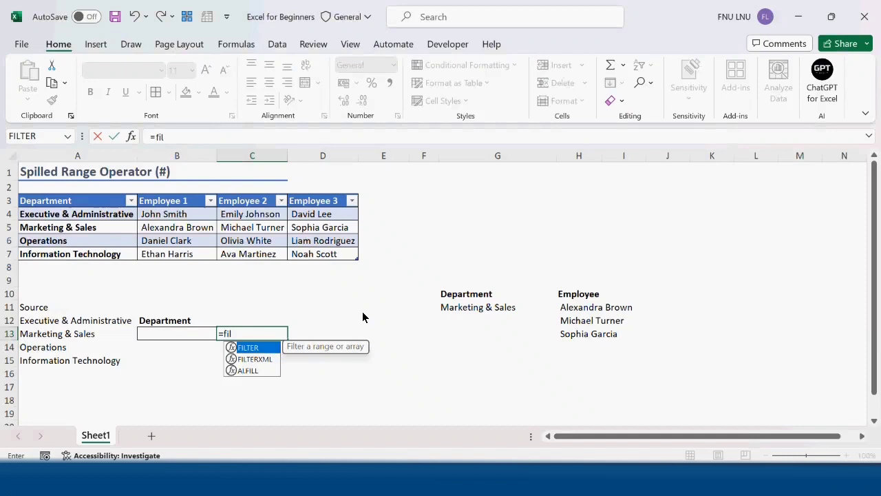
{"action": "key", "text": "Tab"}
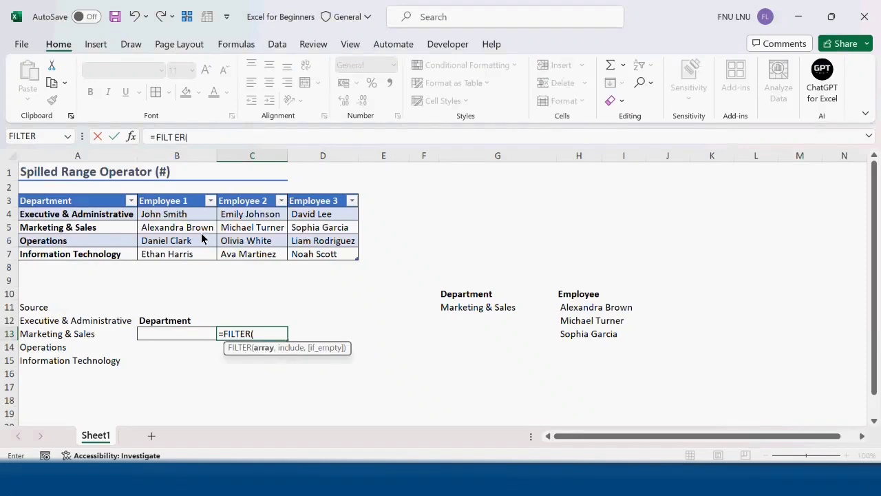
{"action": "left_click", "coordinate": [176, 216]}
{"action": "left_click_drag", "start_coordinate": [176, 216], "coordinate": [317, 253]}
{"action": "type", "text": ","}
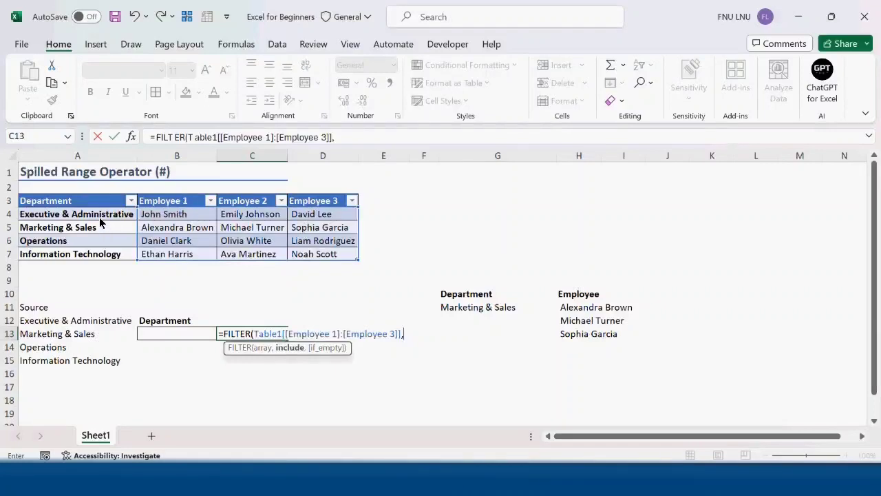
{"action": "left_click_drag", "start_coordinate": [100, 220], "coordinate": [102, 254]}
{"action": "type", "text": "="}
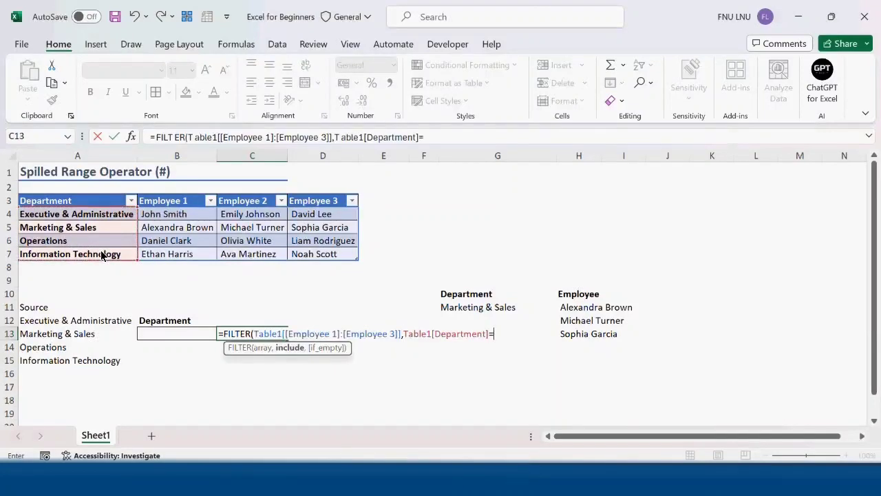
{"action": "left_click", "coordinate": [179, 336]}
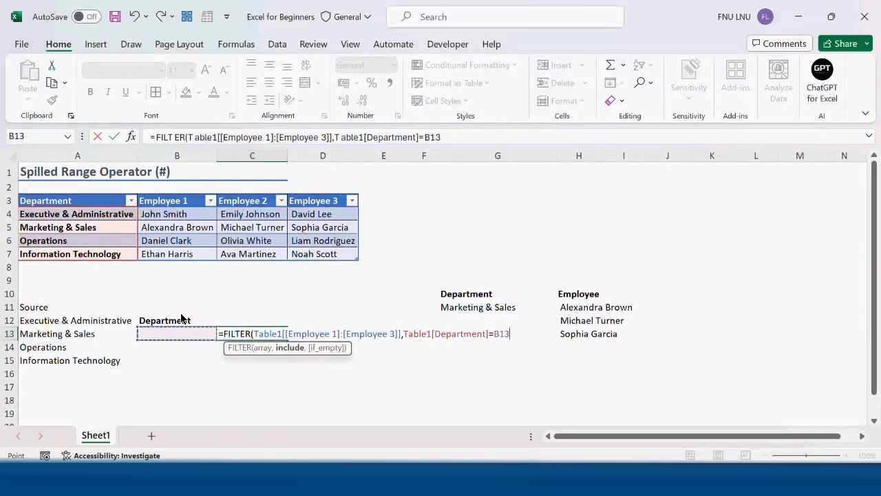
{"action": "type", "text": ")"}
{"action": "key", "text": "Return"}
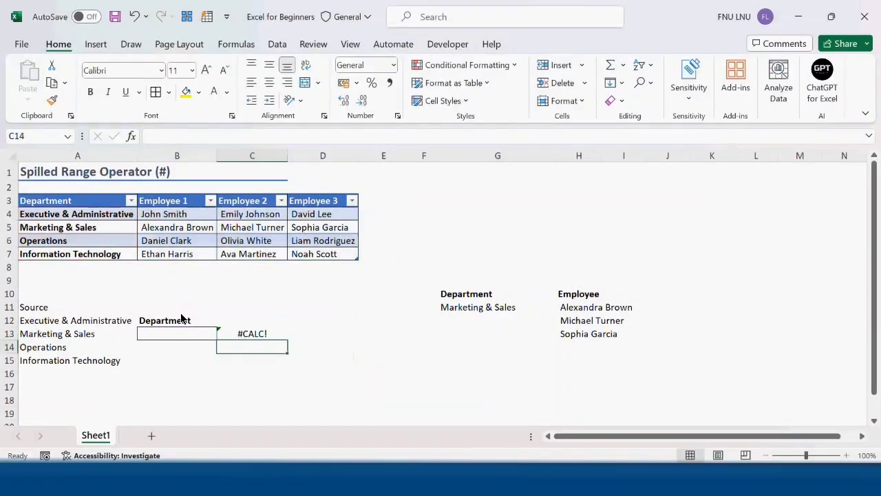
{"action": "left_click", "coordinate": [245, 335]}
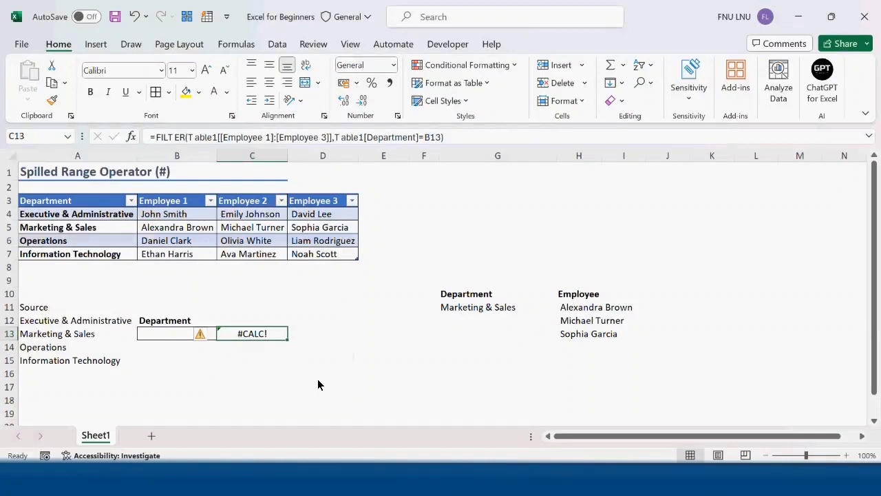
Step: Choose Marketing & Sales in the B13 dropdown and check the employees returned beside it
{"action": "left_click", "coordinate": [171, 336]}
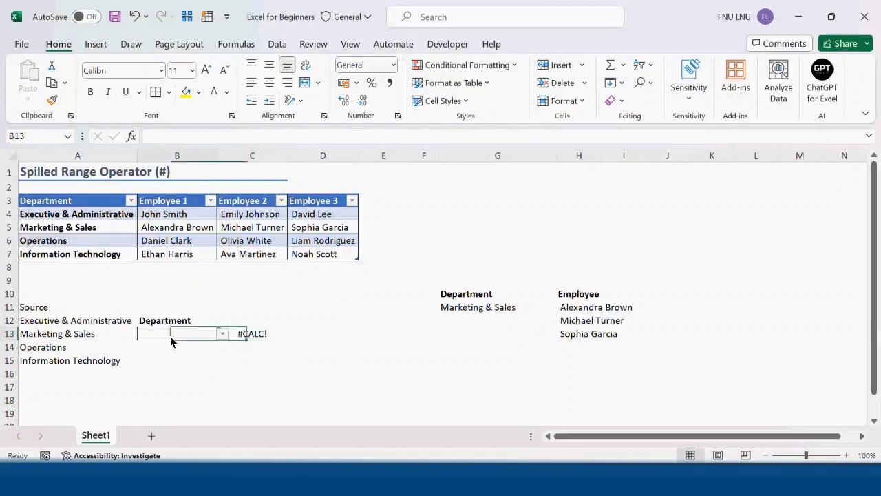
{"action": "left_click", "coordinate": [221, 335]}
{"action": "left_click", "coordinate": [184, 358]}
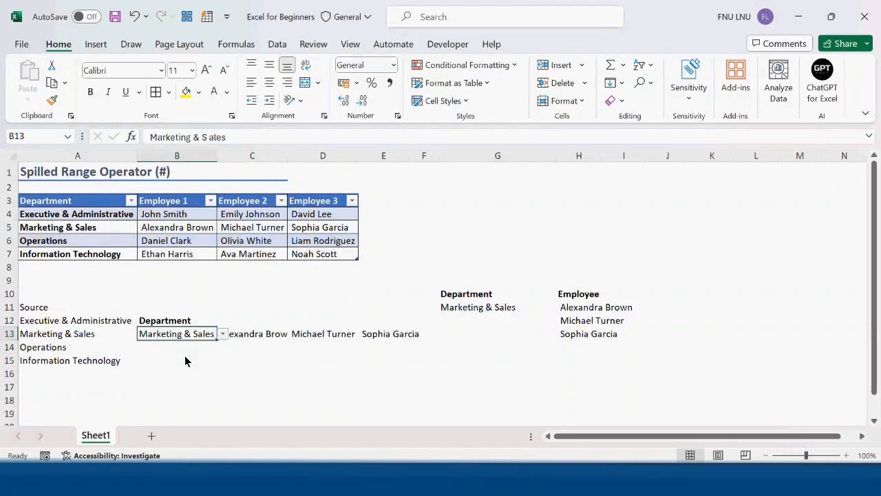
{"action": "left_click", "coordinate": [276, 360]}
{"action": "left_click_drag", "start_coordinate": [241, 333], "coordinate": [391, 335]}
{"action": "left_click", "coordinate": [370, 389]}
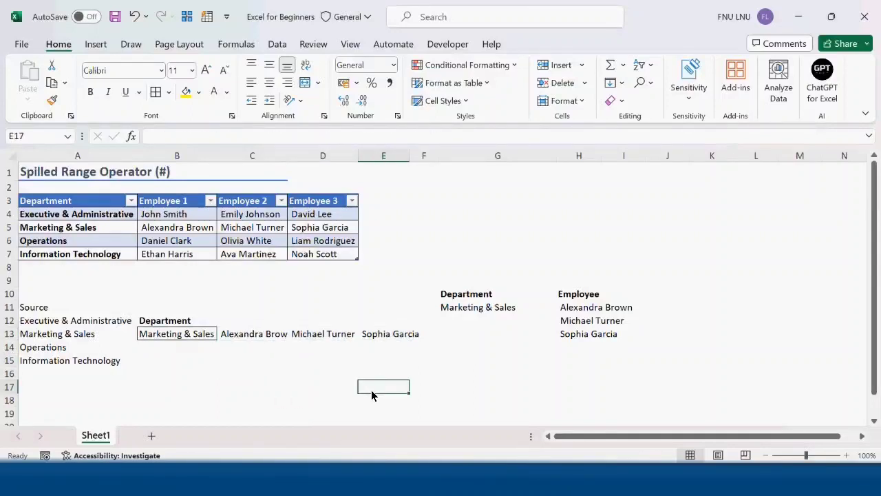
{"action": "left_click", "coordinate": [329, 385]}
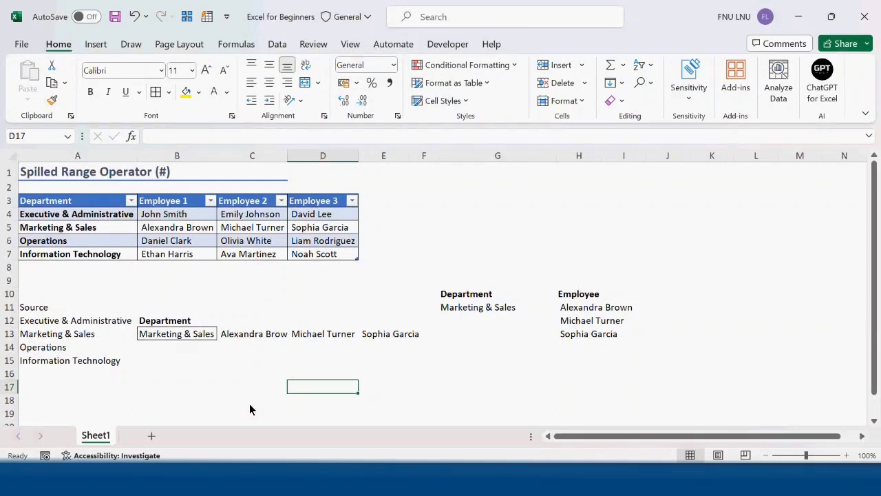
Step: Enter the heading Employees in cell C12 and make it bold
{"action": "left_click", "coordinate": [239, 309]}
{"action": "left_click", "coordinate": [249, 321]}
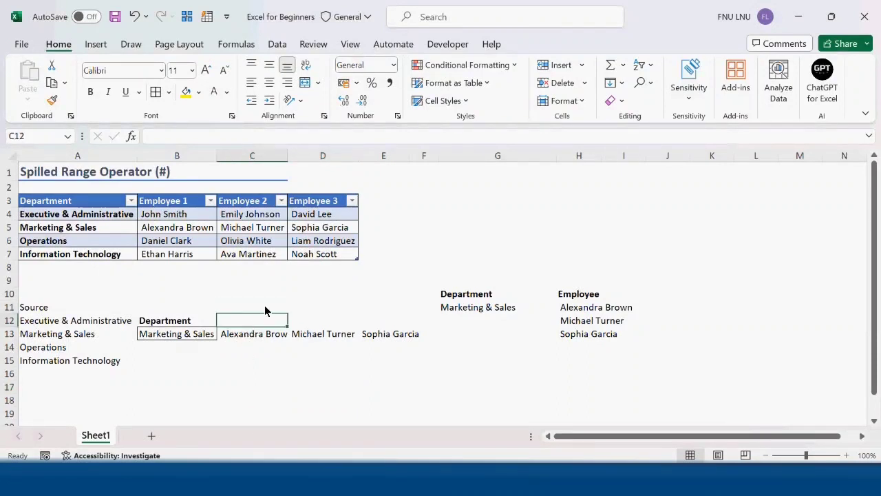
{"action": "type", "text": "Employees"}
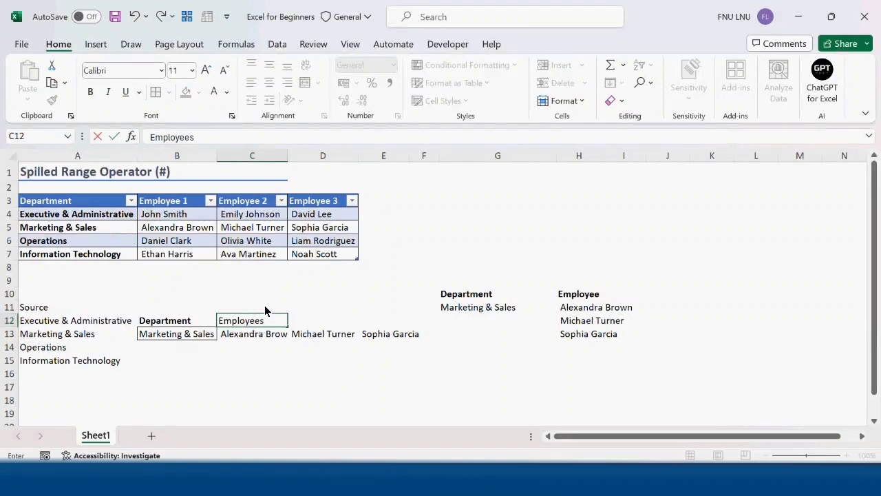
{"action": "key", "text": "Tab"}
{"action": "left_click", "coordinate": [260, 324]}
{"action": "key", "text": "ctrl+b"}
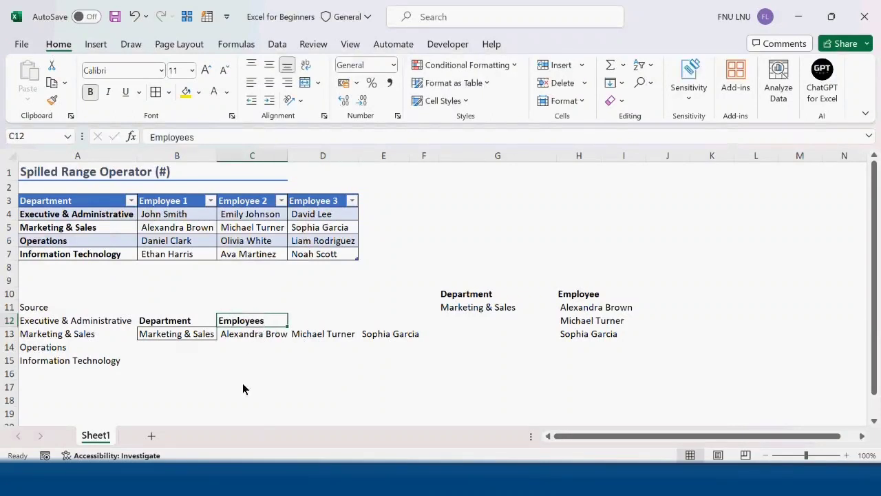
{"action": "left_click", "coordinate": [245, 386]}
Step: Wrap the FILTER formula in cell C13 in TRANSPOSE so the employees are listed vertically
{"action": "left_click", "coordinate": [248, 335]}
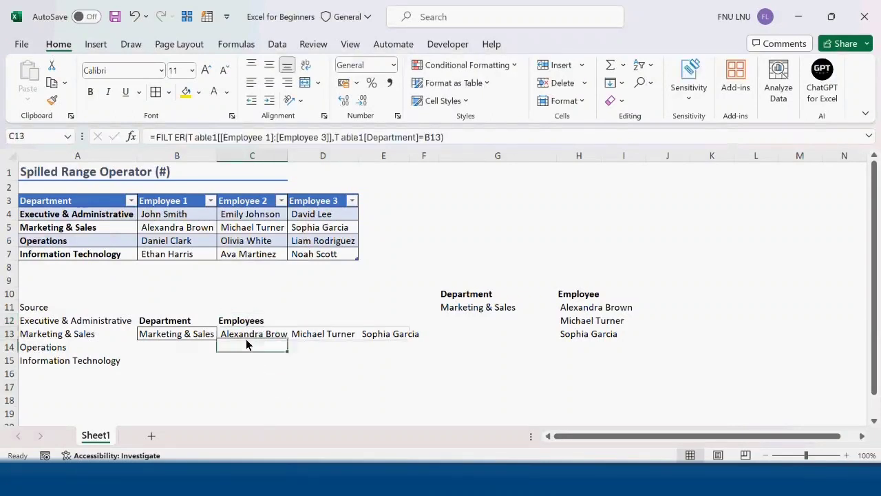
{"action": "left_click", "coordinate": [156, 139]}
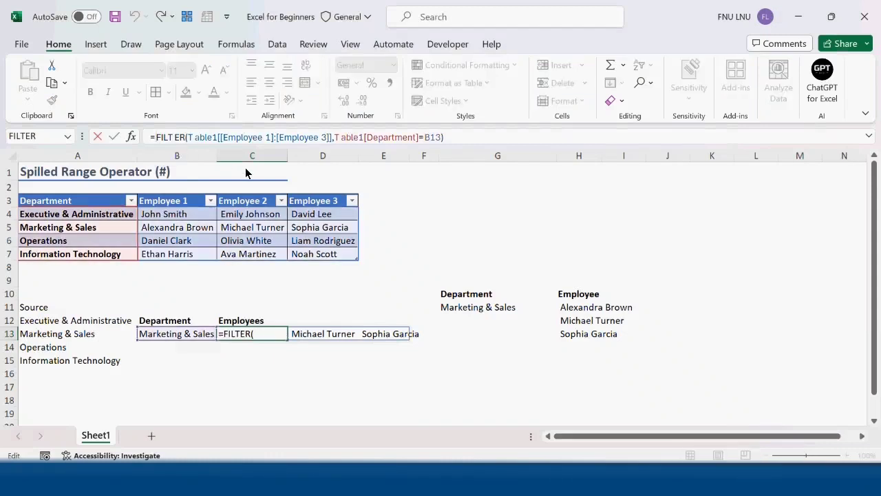
{"action": "type", "text": "trans"}
{"action": "key", "text": "Tab"}
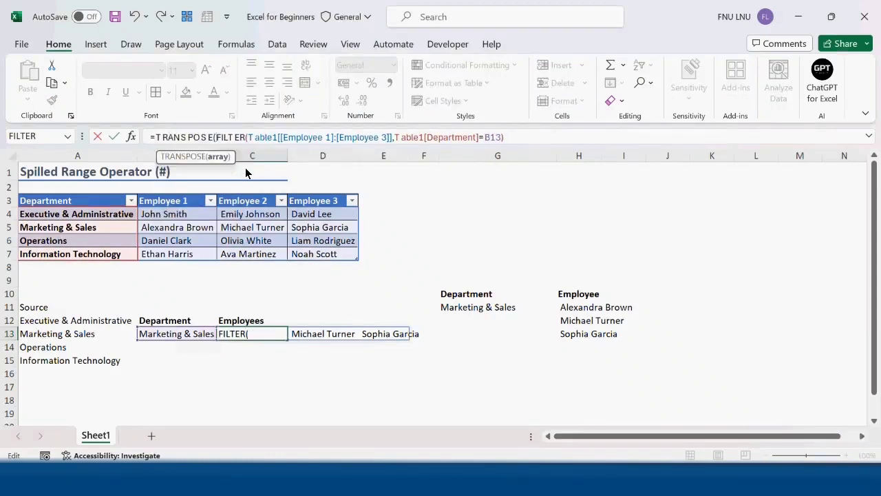
{"action": "left_click", "coordinate": [547, 141]}
{"action": "type", "text": ")"}
{"action": "key", "text": "Return"}
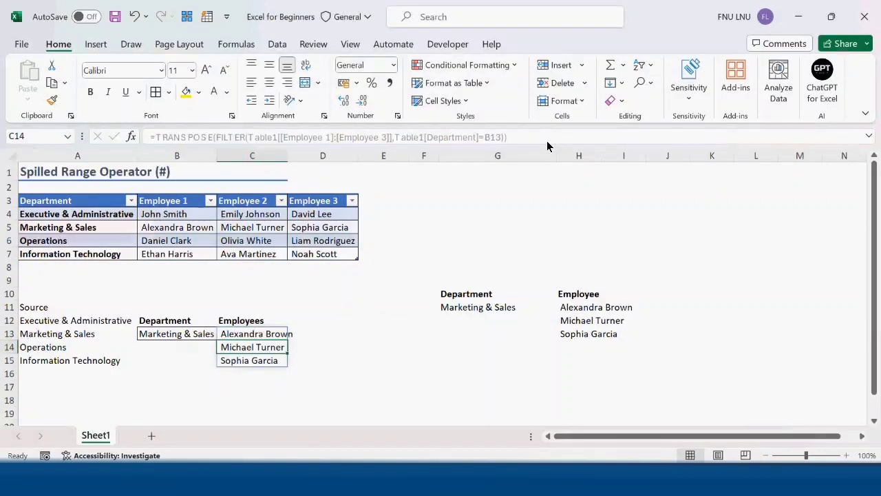
{"action": "left_click", "coordinate": [402, 356]}
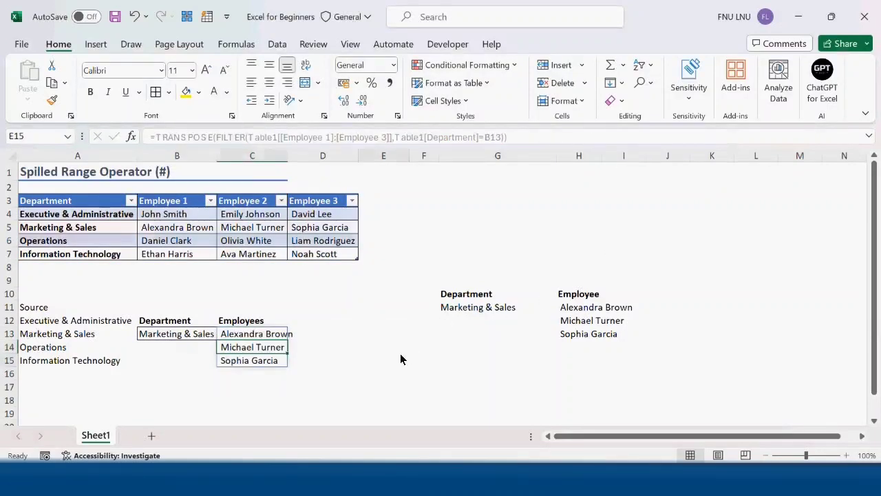
Step: Choose Operations in the B13 dropdown to test the employee list
{"action": "left_click", "coordinate": [206, 340]}
{"action": "left_click", "coordinate": [223, 334]}
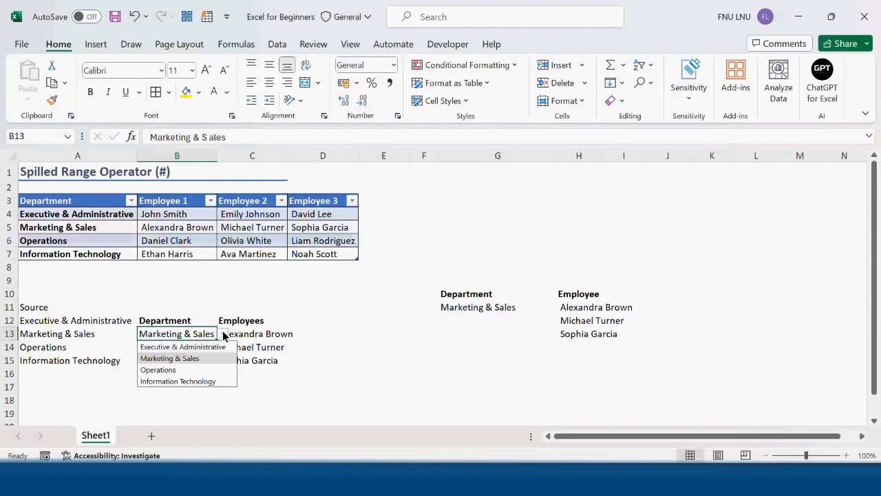
{"action": "left_click", "coordinate": [182, 372]}
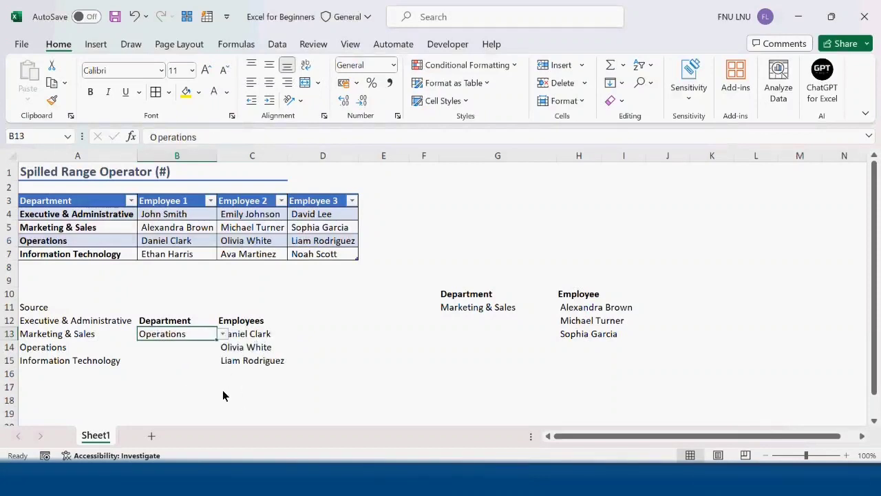
Step: Make the Source heading in cell A11 bold
{"action": "left_click", "coordinate": [187, 375]}
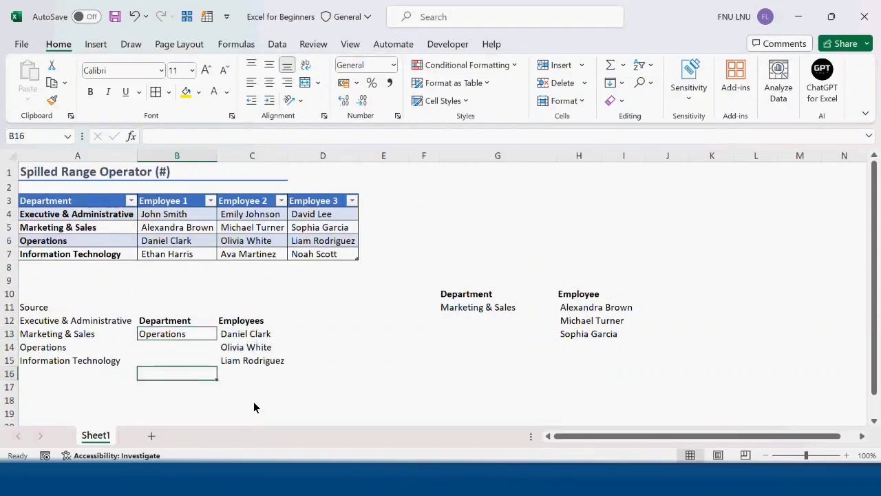
{"action": "left_click", "coordinate": [42, 311]}
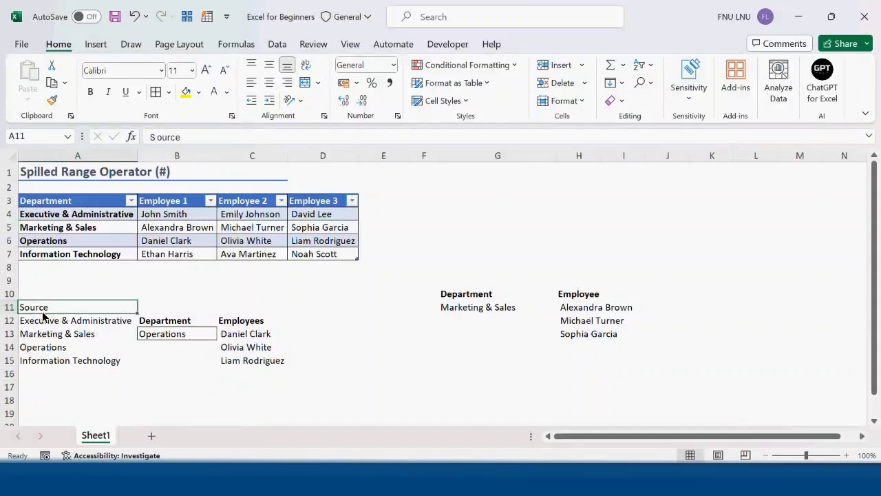
{"action": "key", "text": "ctrl+b"}
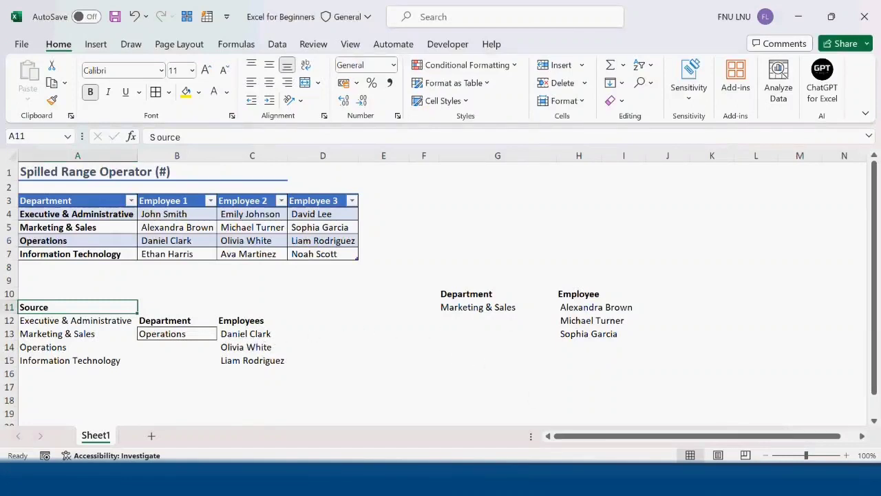
Step: Add a new department, Human Resources, to the table in cell A8
{"action": "left_click", "coordinate": [60, 270]}
{"action": "type", "text": "Human RE"}
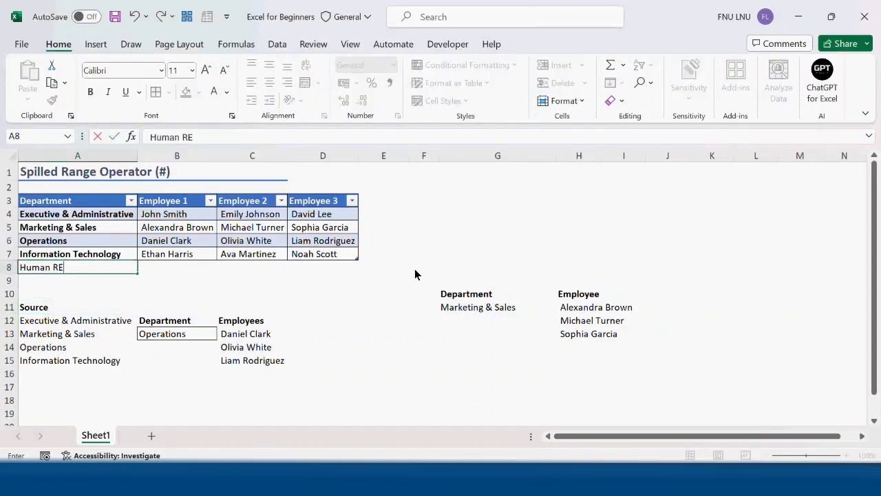
{"action": "key", "text": "BackSpace"}
{"action": "type", "text": "esources"}
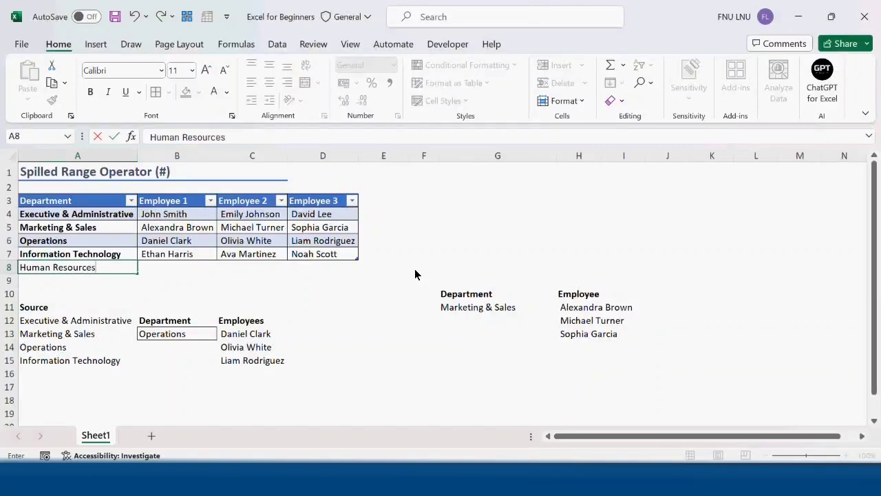
{"action": "key", "text": "Tab"}
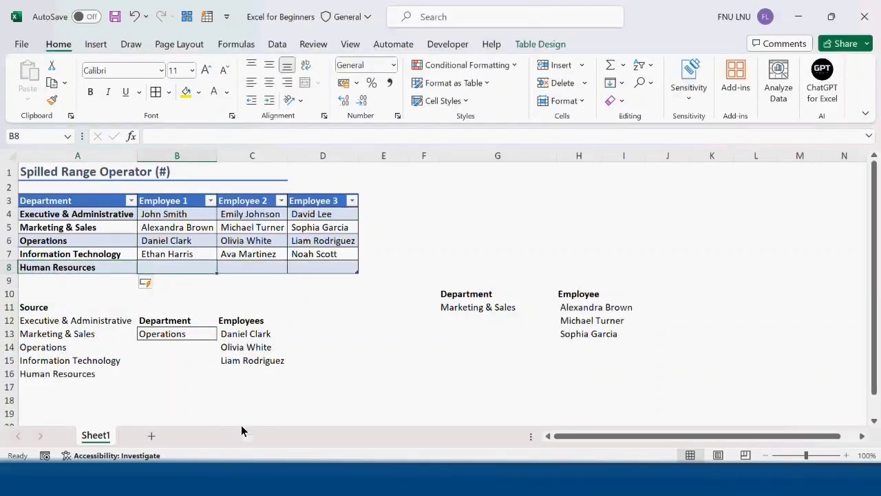
Step: Choose Human Resources in the B13 dropdown and check the cells of its employee list
{"action": "left_click", "coordinate": [164, 344]}
{"action": "left_click", "coordinate": [223, 334]}
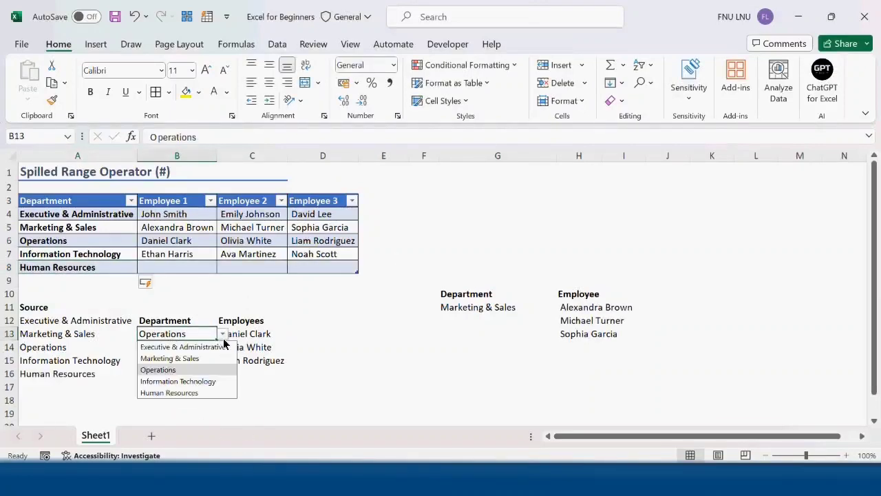
{"action": "left_click", "coordinate": [183, 393]}
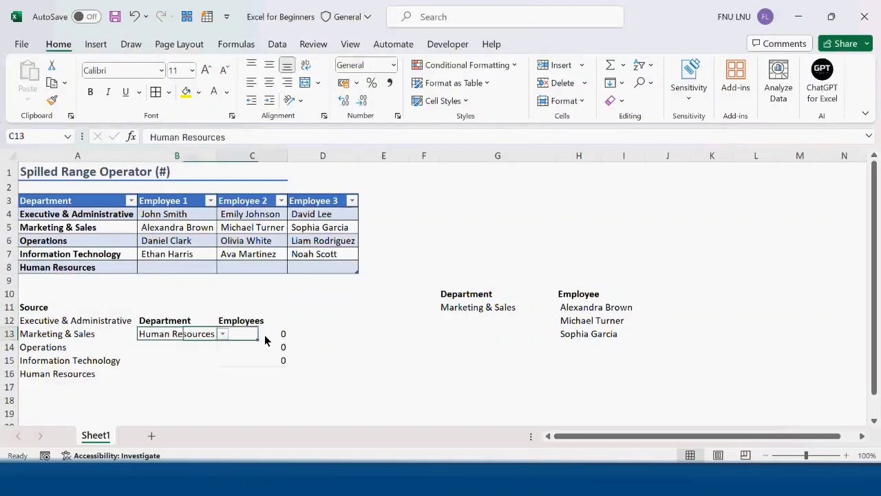
{"action": "left_click_drag", "start_coordinate": [264, 335], "coordinate": [265, 361]}
Step: Fill the Human Resources row (B8:D8) with three employee first names, then check the employee list under cell C12
{"action": "left_click", "coordinate": [189, 270]}
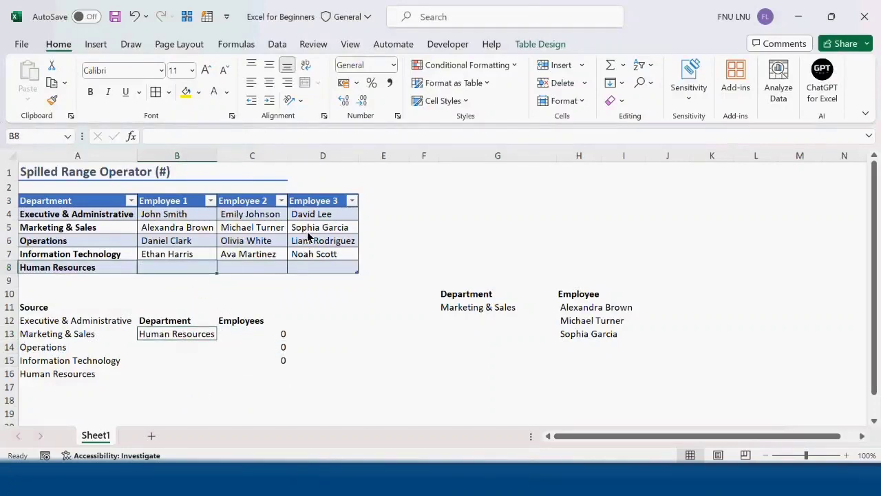
{"action": "type", "text": "Adrian"}
{"action": "key", "text": "Tab"}
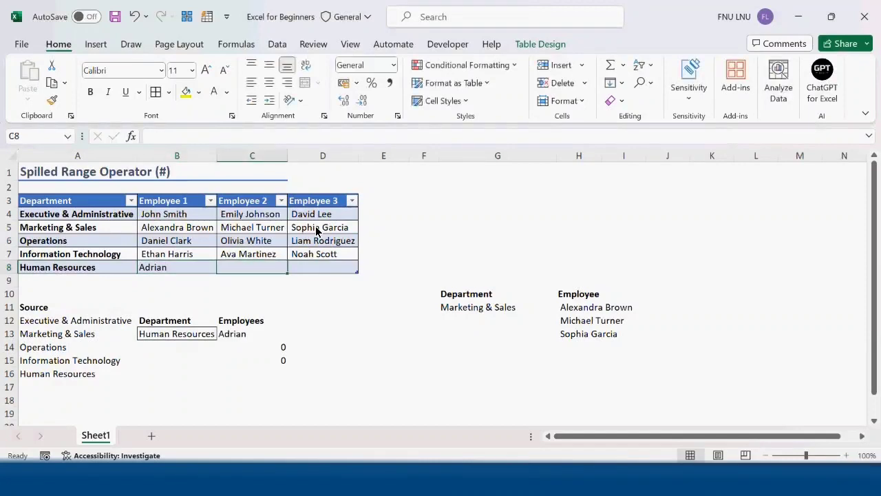
{"action": "type", "text": "I"}
{"action": "type", "text": "A"}
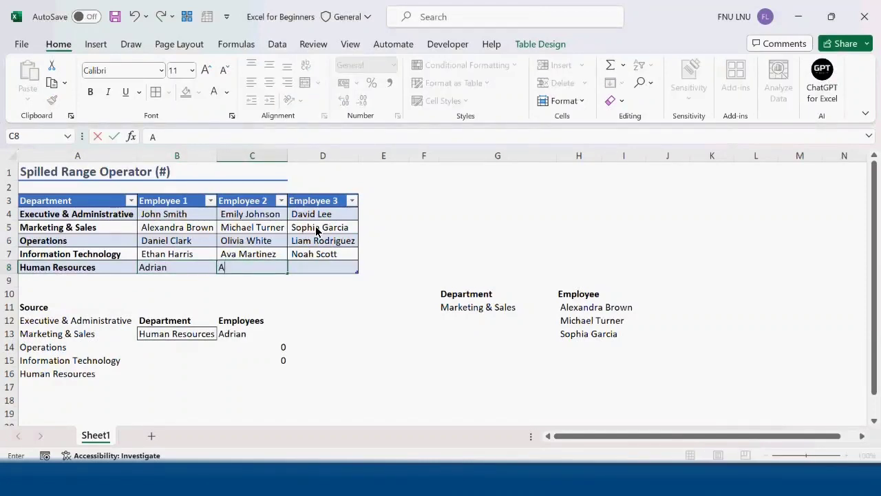
{"action": "type", "text": "exa"}
{"action": "key", "text": "Tab"}
{"action": "type", "text": "Anne"}
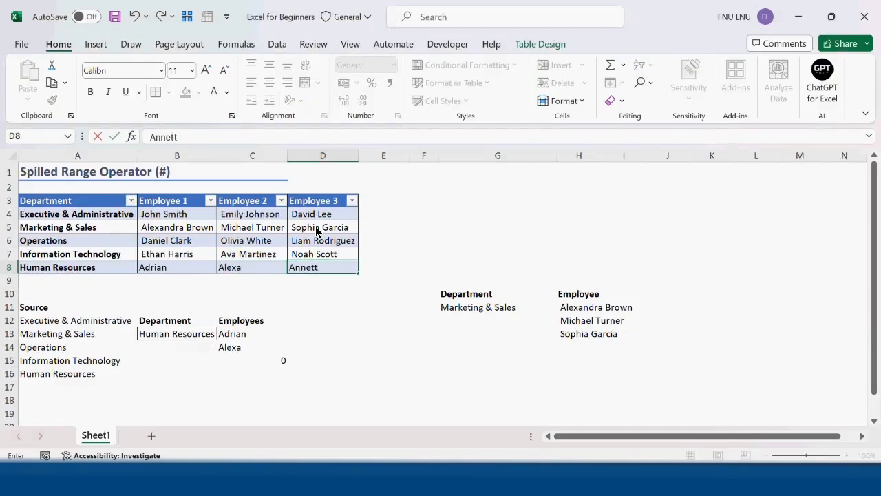
{"action": "key", "text": "Return"}
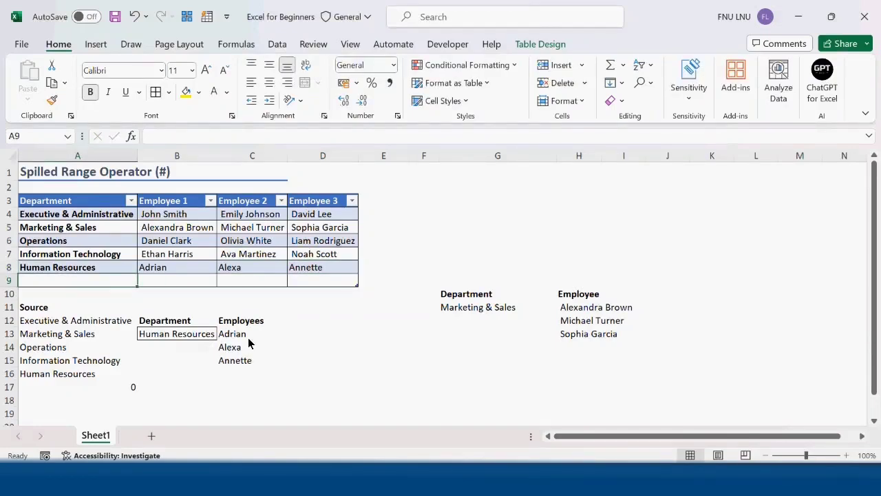
{"action": "left_click_drag", "start_coordinate": [248, 338], "coordinate": [237, 360]}
{"action": "left_click", "coordinate": [341, 375]}
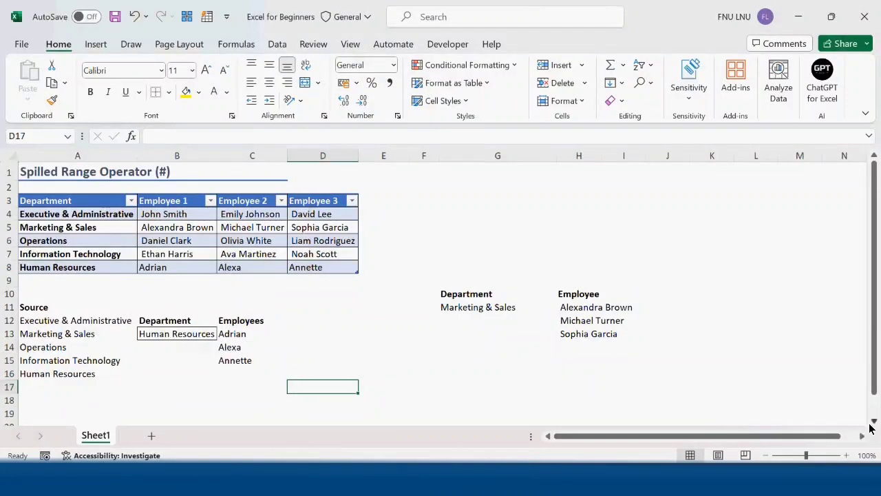
Step: Define a workbook-scoped name Department that refers to the spilled range =Sheet1!$A$12#
{"action": "double_click", "coordinate": [874, 420]}
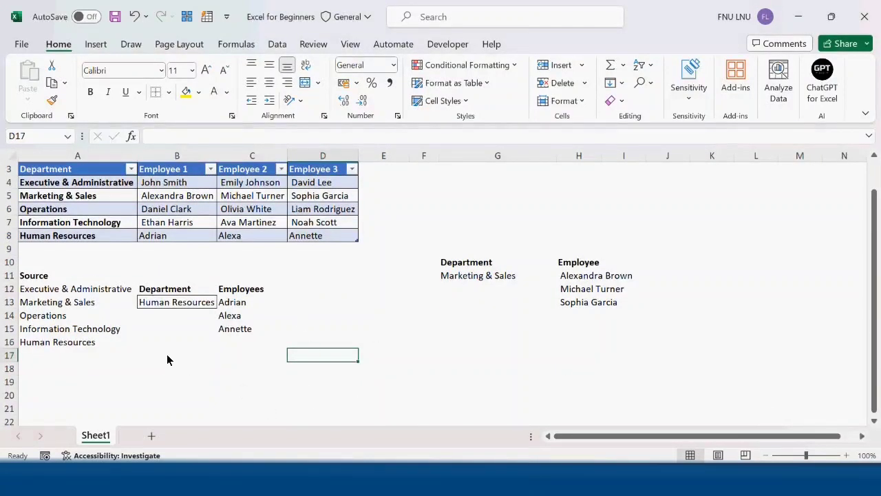
{"action": "left_click", "coordinate": [242, 44]}
{"action": "left_click", "coordinate": [457, 66]}
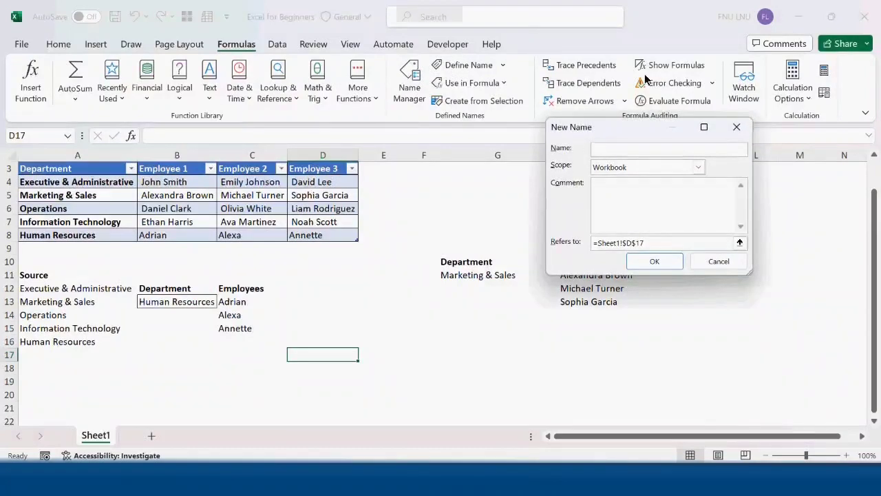
{"action": "type", "text": "Department"}
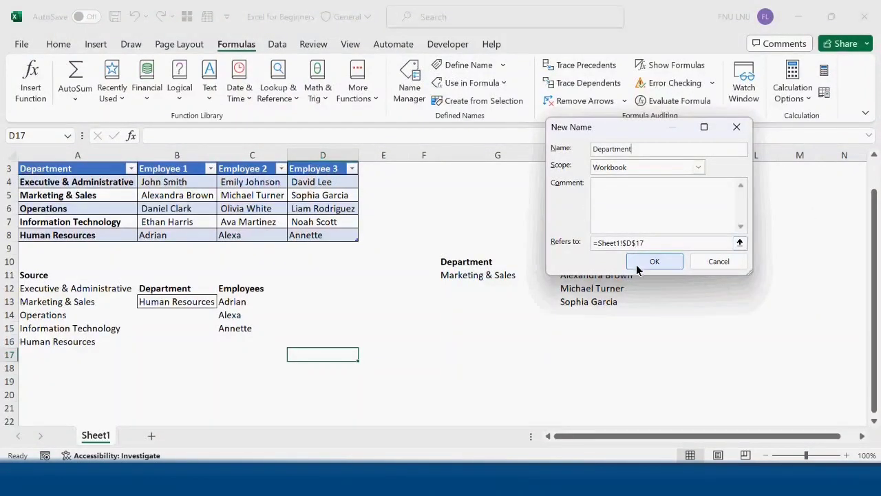
{"action": "left_click_drag", "start_coordinate": [598, 243], "coordinate": [645, 243]}
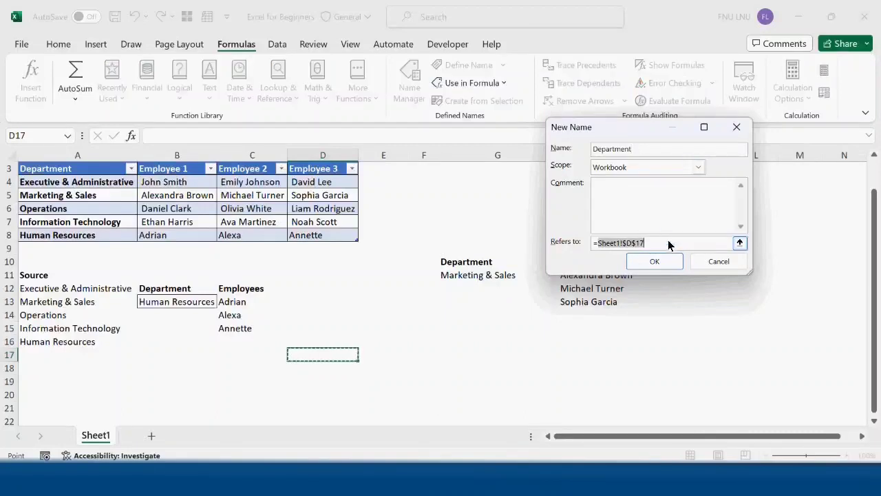
{"action": "left_click", "coordinate": [42, 294]}
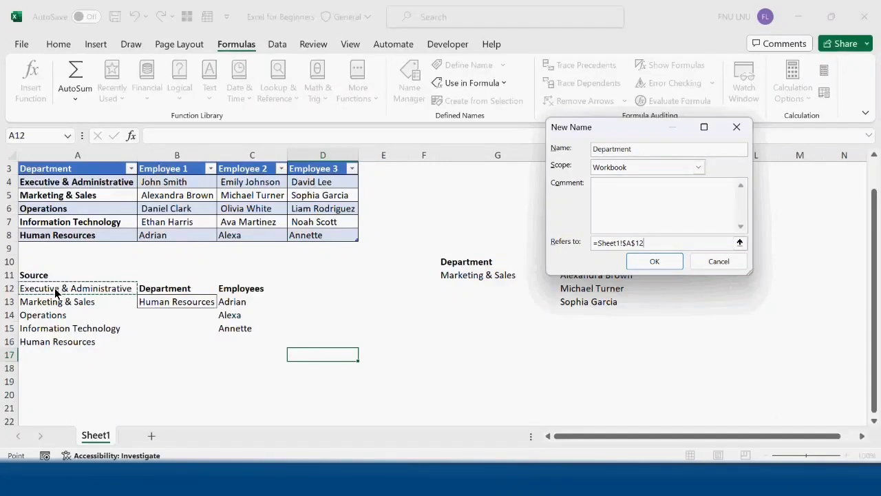
{"action": "type", "text": "#"}
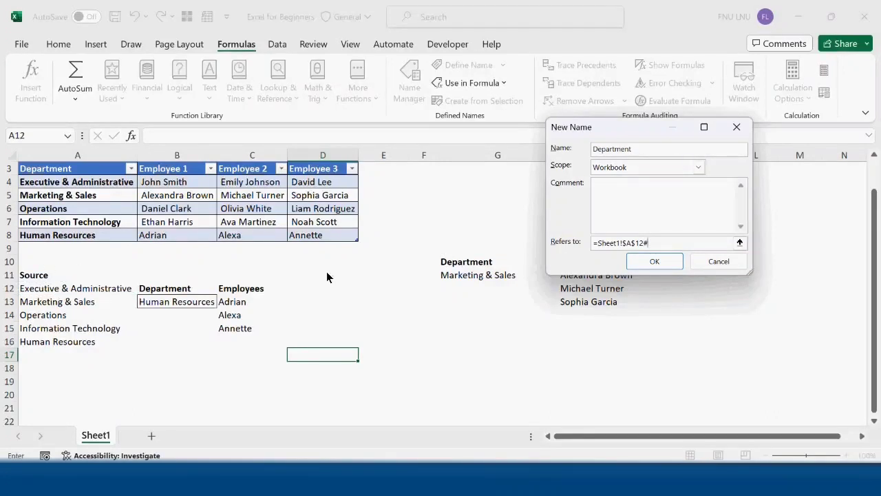
{"action": "left_click", "coordinate": [653, 263]}
Step: Enter the formula =Department in cell B17 to test the defined name
{"action": "left_click", "coordinate": [184, 358]}
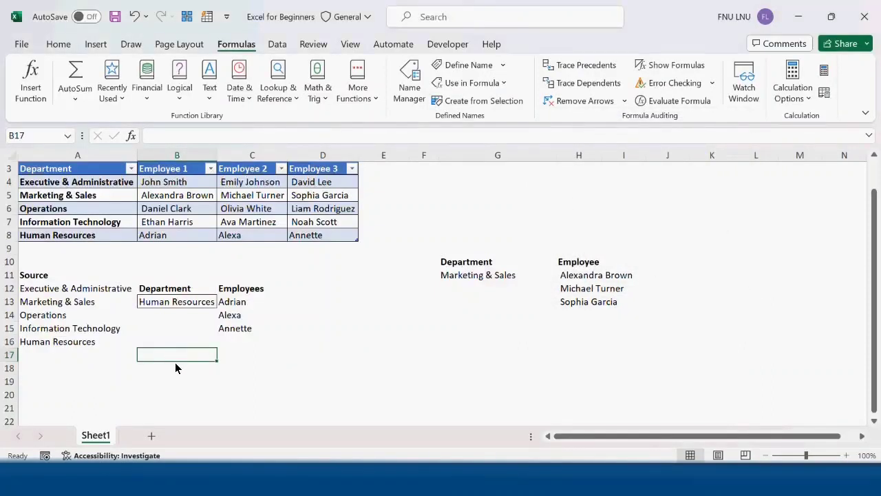
{"action": "type", "text": "=department"}
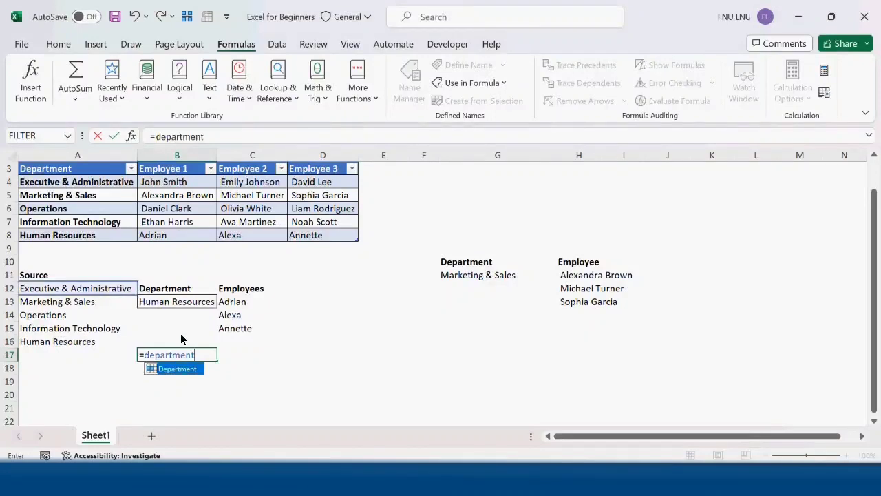
{"action": "key", "text": "Tab"}
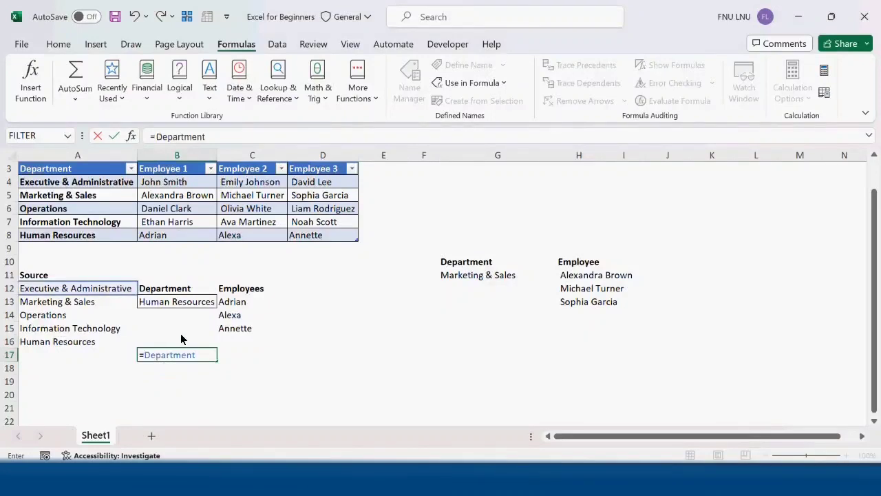
{"action": "key", "text": "Return"}
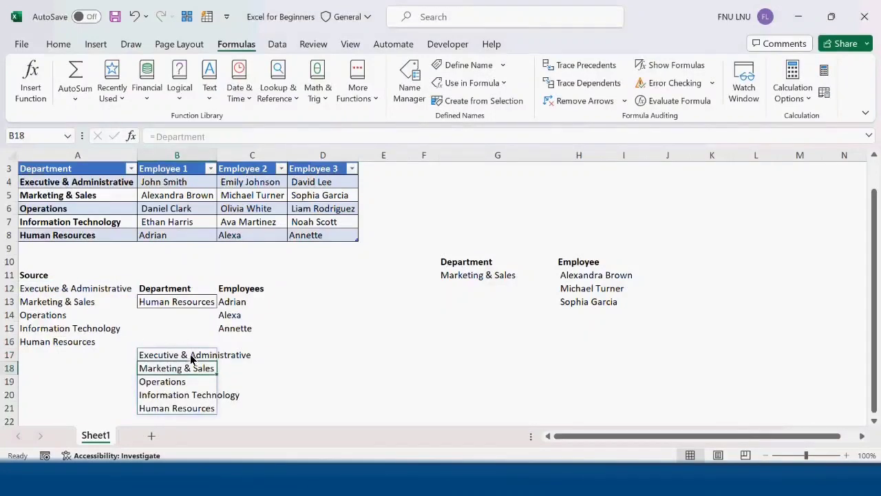
{"action": "left_click", "coordinate": [183, 358]}
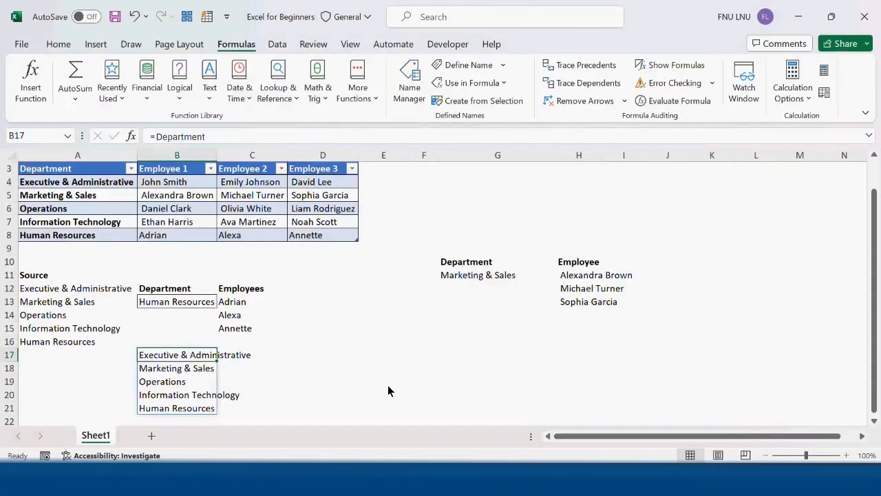
Step: Edit the defined name Department so that it refers to =Sheet1!$A$12 without the spill operator
{"action": "key", "text": "ctrl+F3"}
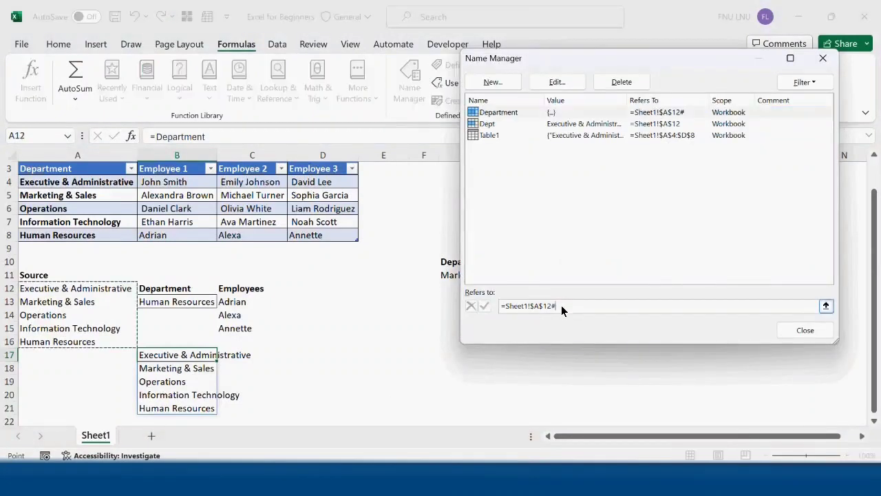
{"action": "key", "text": "BackSpace"}
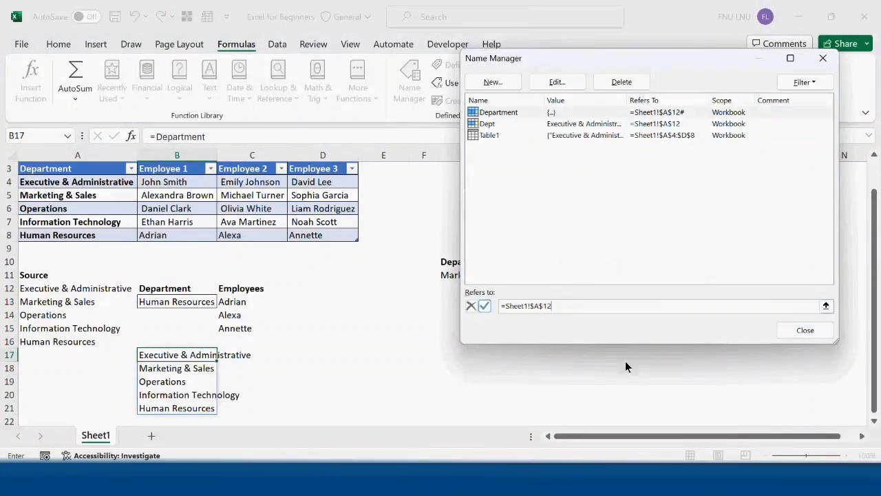
{"action": "key", "text": "Return"}
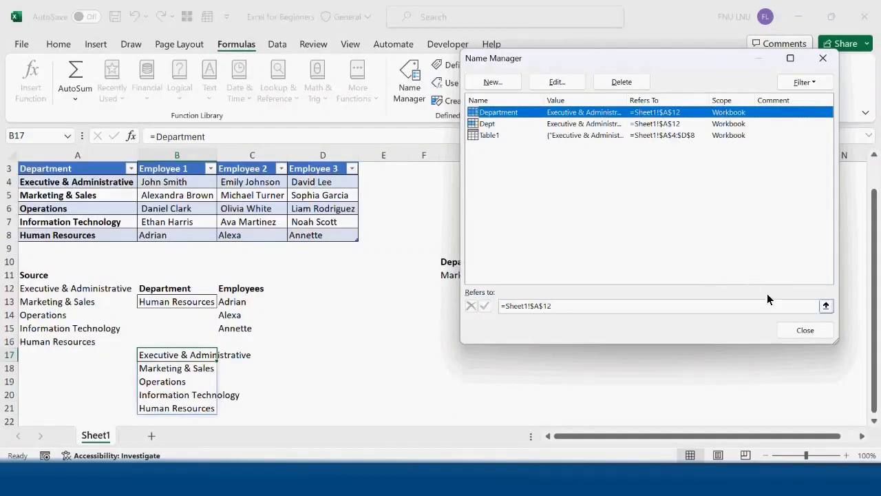
{"action": "left_click", "coordinate": [805, 329]}
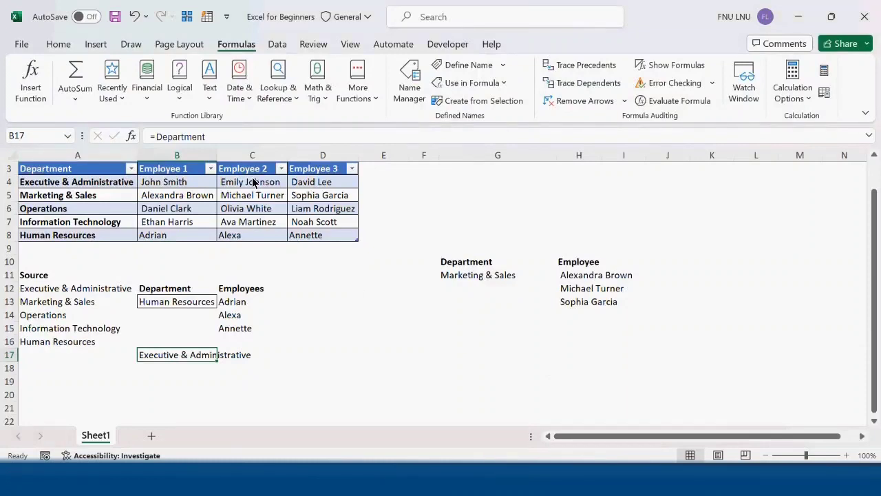
Step: Replace the formula in cell B17 with =Department# to spill the list from the name
{"action": "type", "text": "=depart"}
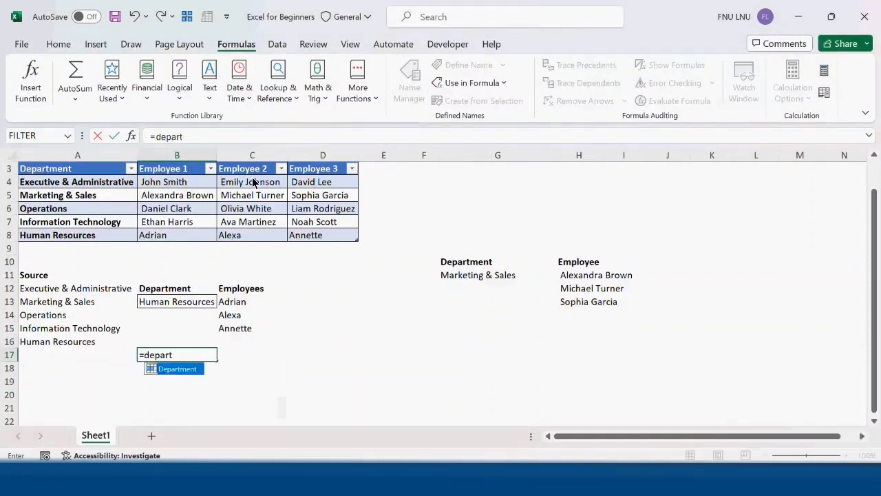
{"action": "key", "text": "Tab"}
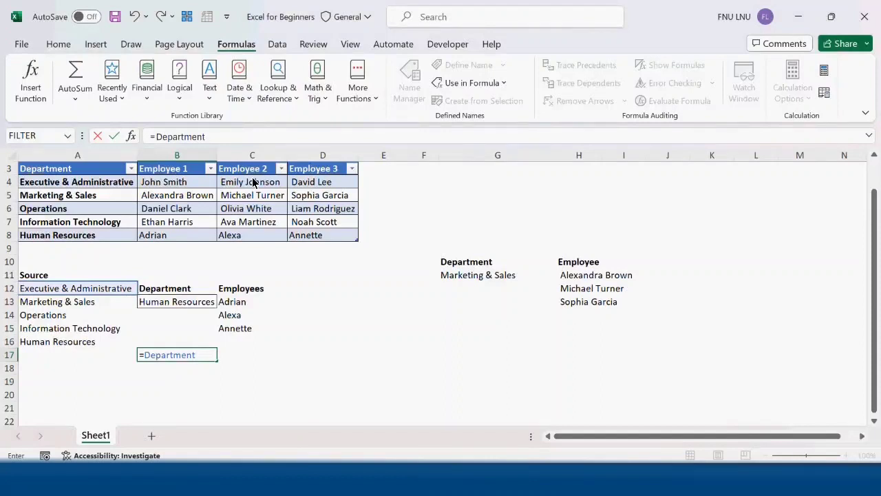
{"action": "type", "text": "#"}
{"action": "key", "text": "Return"}
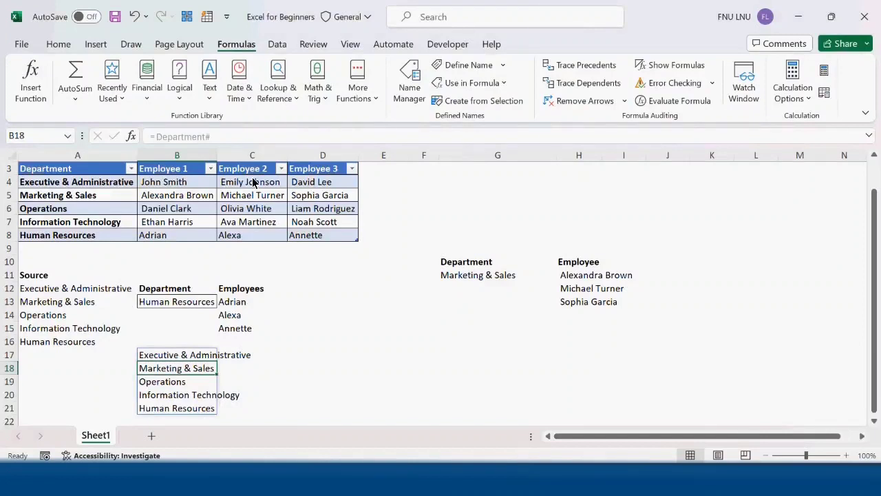
{"action": "key", "text": "Up"}
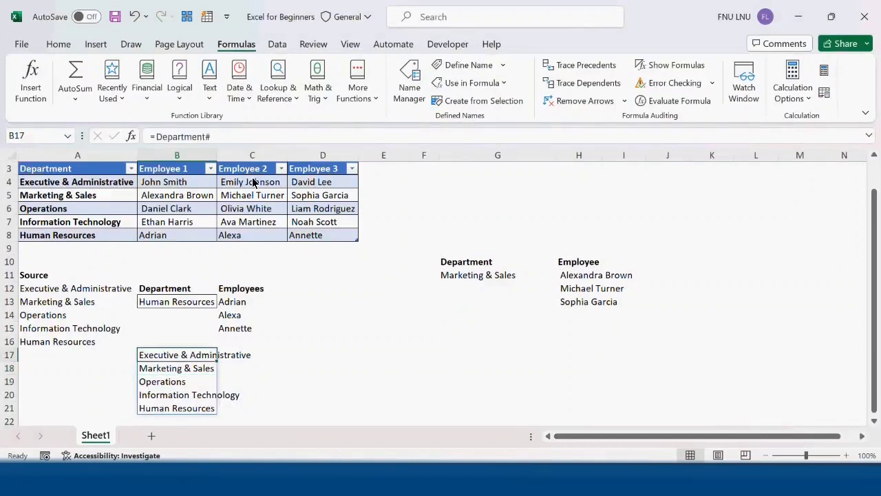
Step: Add List data validation to cell B17 with the source =Department#, inserting the defined name Department
{"action": "left_click", "coordinate": [277, 44]}
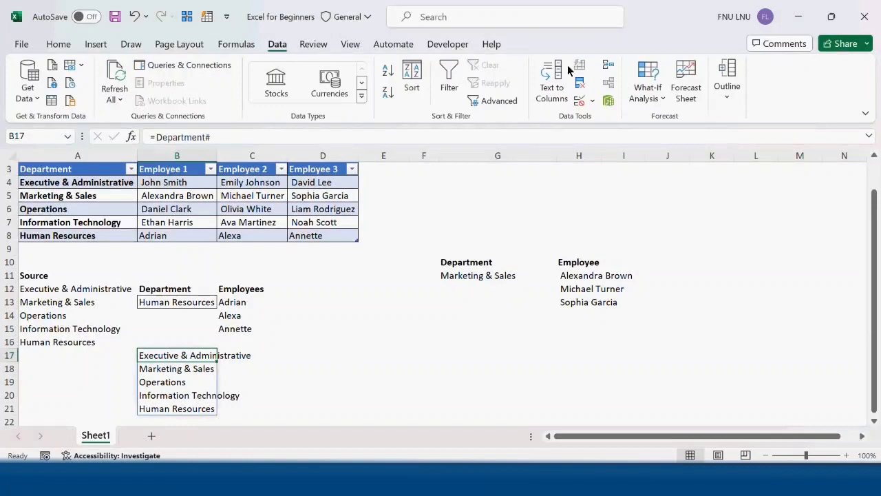
{"action": "left_click", "coordinate": [592, 101]}
{"action": "left_click", "coordinate": [599, 118]}
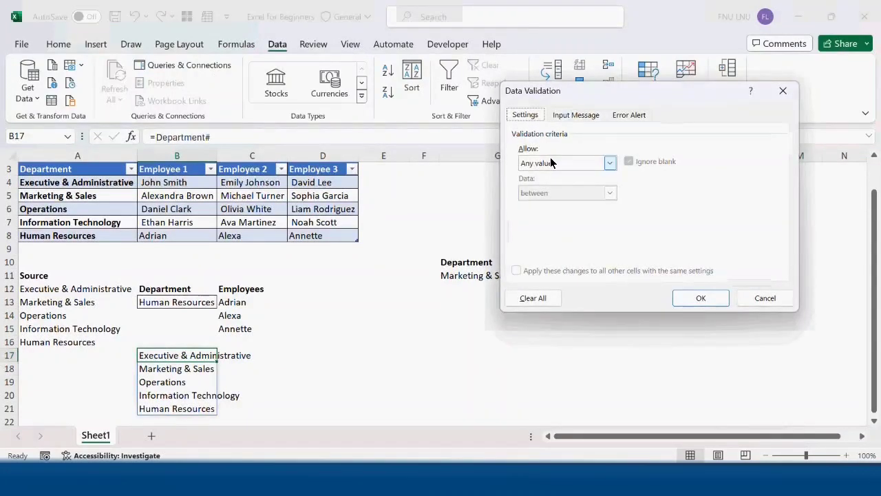
{"action": "left_click", "coordinate": [551, 163]}
{"action": "left_click", "coordinate": [552, 204]}
{"action": "left_click", "coordinate": [549, 220]}
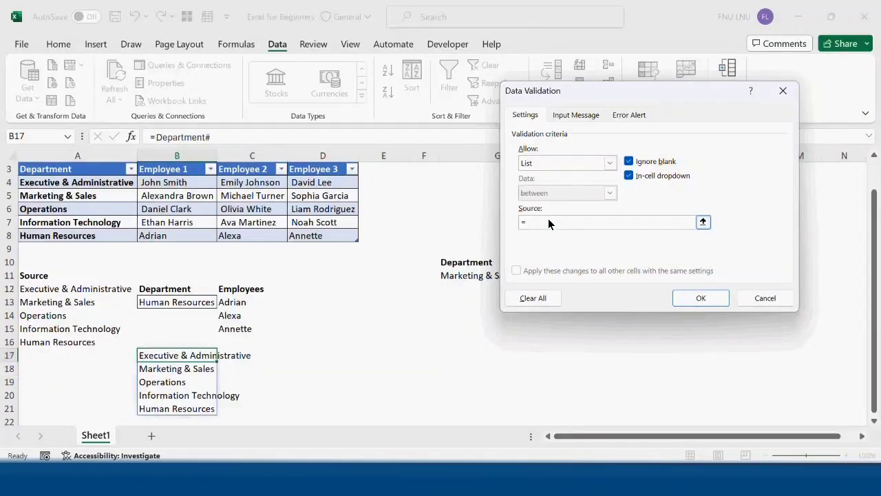
{"action": "key", "text": "F3"}
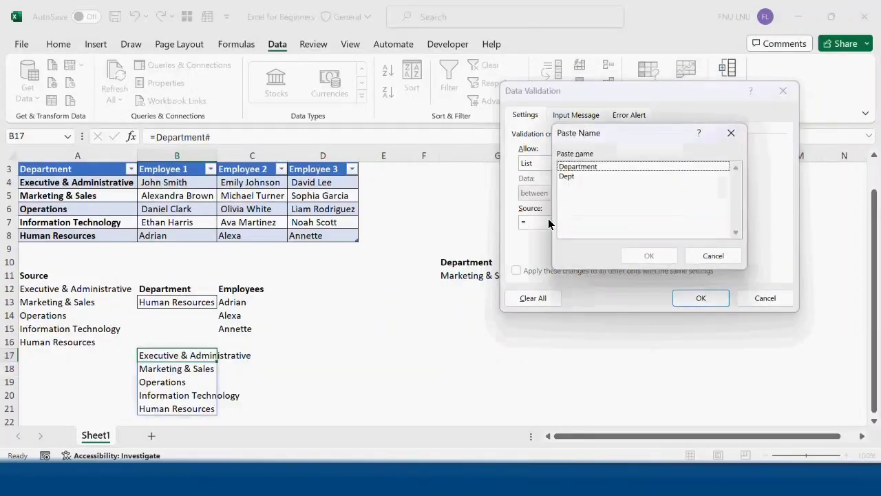
{"action": "left_click", "coordinate": [607, 166]}
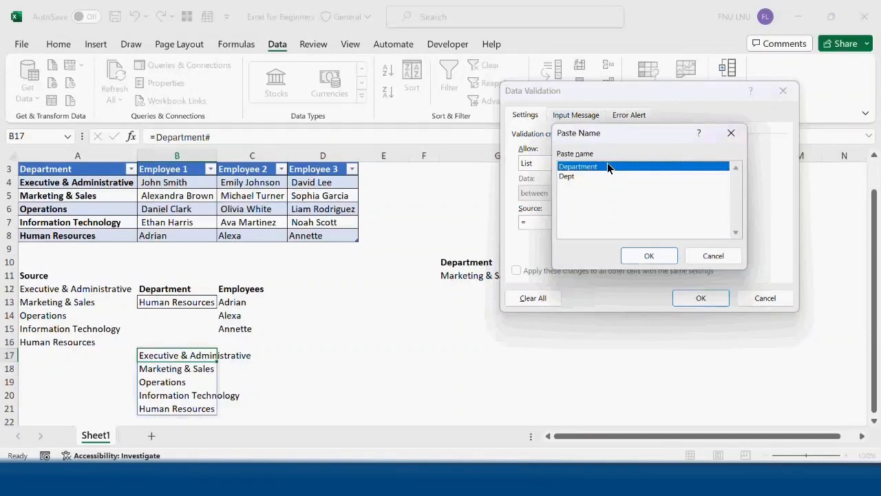
{"action": "left_click", "coordinate": [655, 260]}
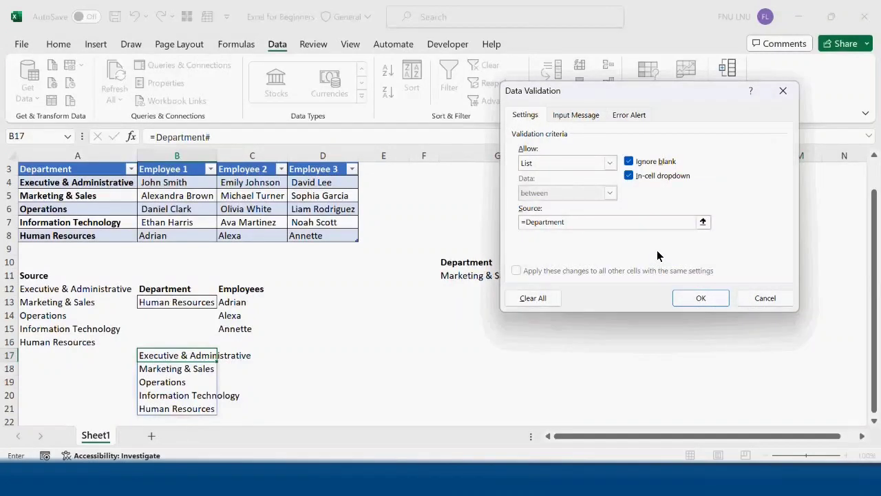
{"action": "type", "text": "#"}
{"action": "left_click", "coordinate": [707, 299]}
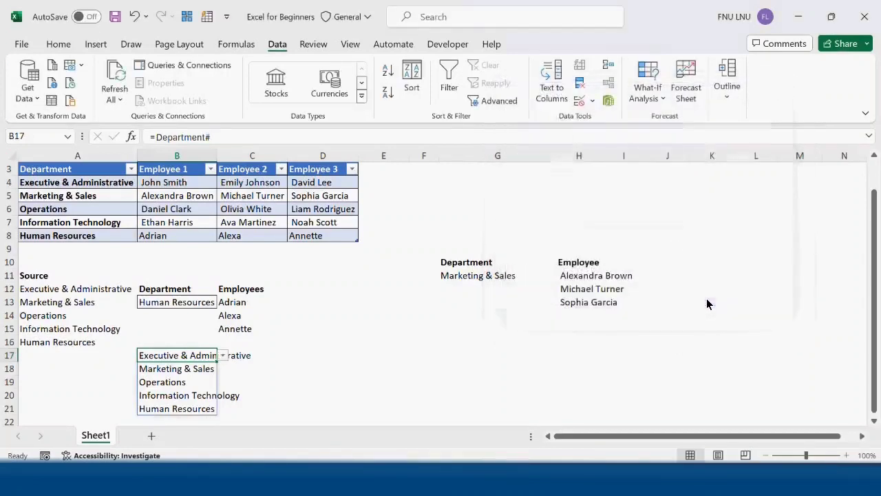
Step: Test the B17 dropdown by choosing Marketing & Sales, Executive & Administrative and finally Operations
{"action": "left_click", "coordinate": [195, 370]}
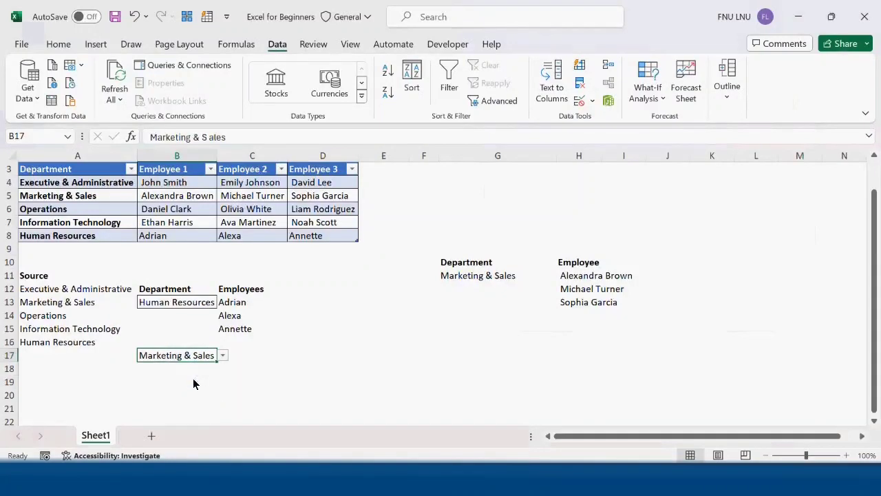
{"action": "left_click", "coordinate": [222, 355]}
{"action": "left_click", "coordinate": [197, 368]}
{"action": "left_click", "coordinate": [221, 357]}
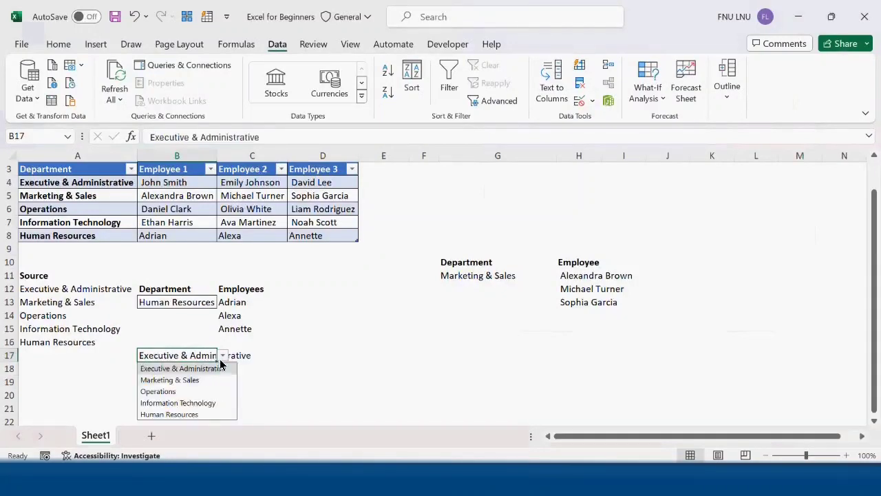
{"action": "left_click", "coordinate": [187, 391]}
{"action": "left_click", "coordinate": [298, 384]}
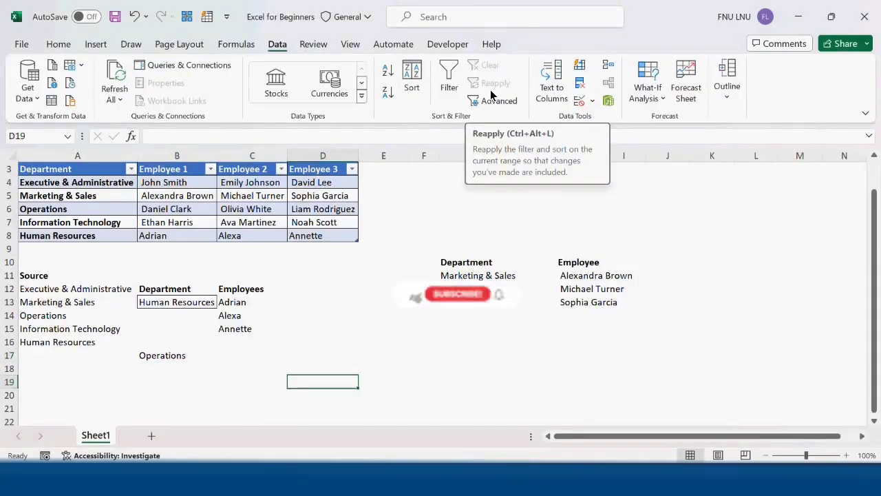